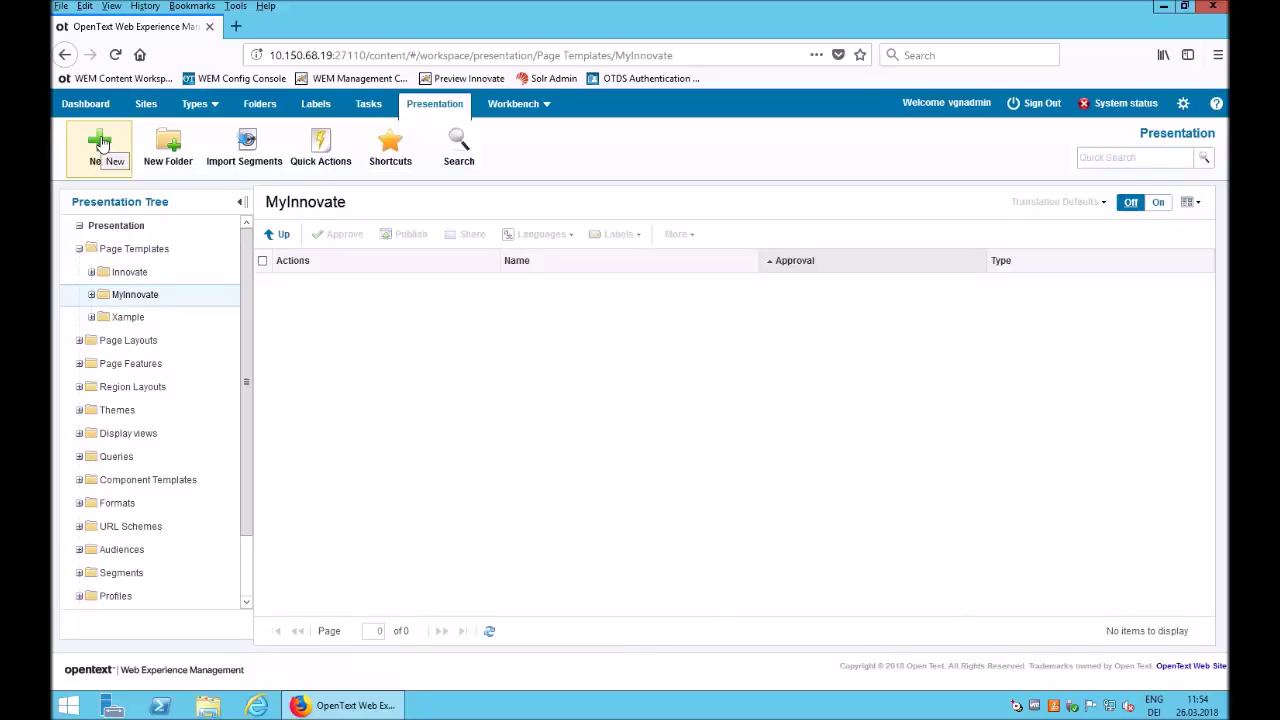
In the MyInnovate Page Templates folder, show the choice of new presentation item types
left_click(100, 143)
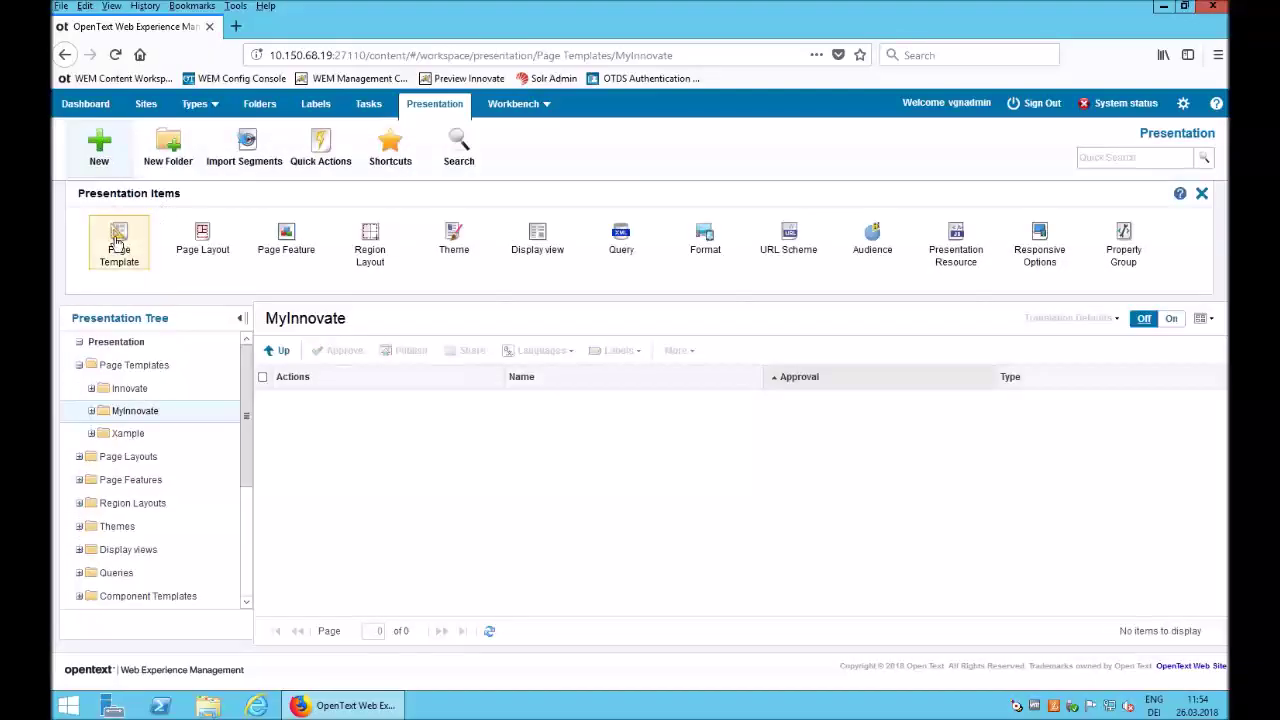
Create a new page template named 'designed page'
left_click(118, 243)
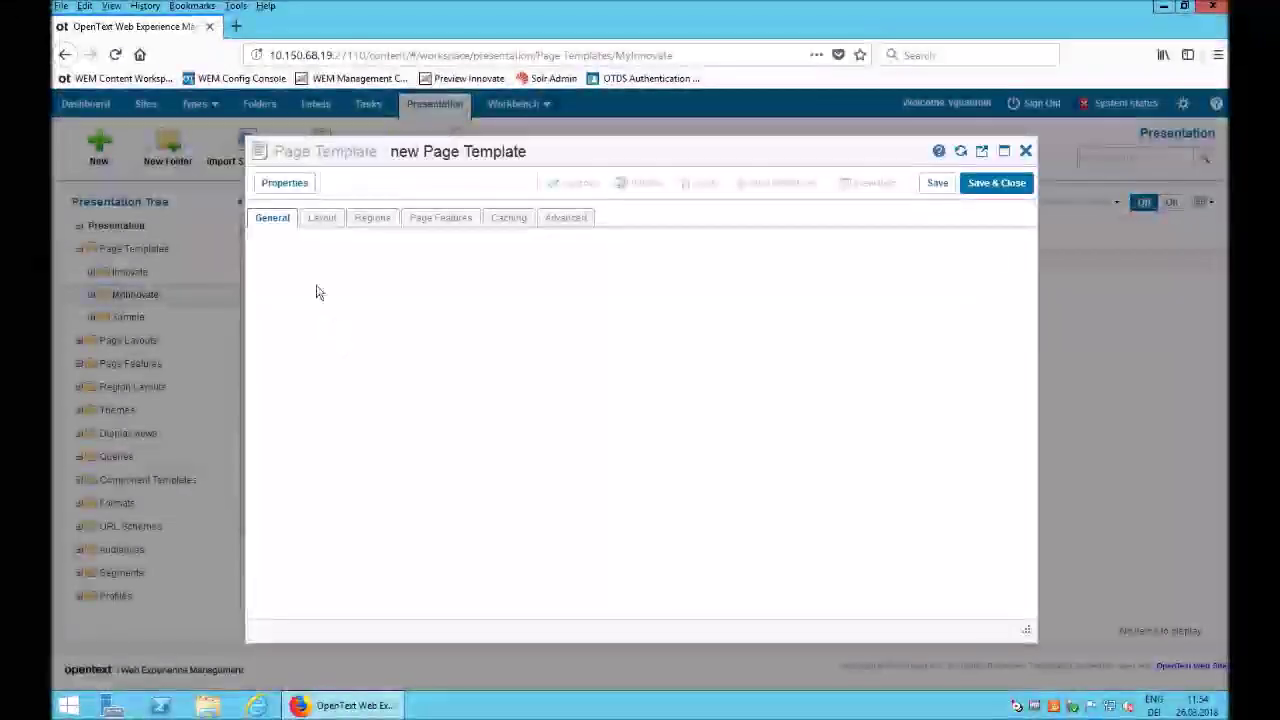
left_click(322, 289)
type("d")
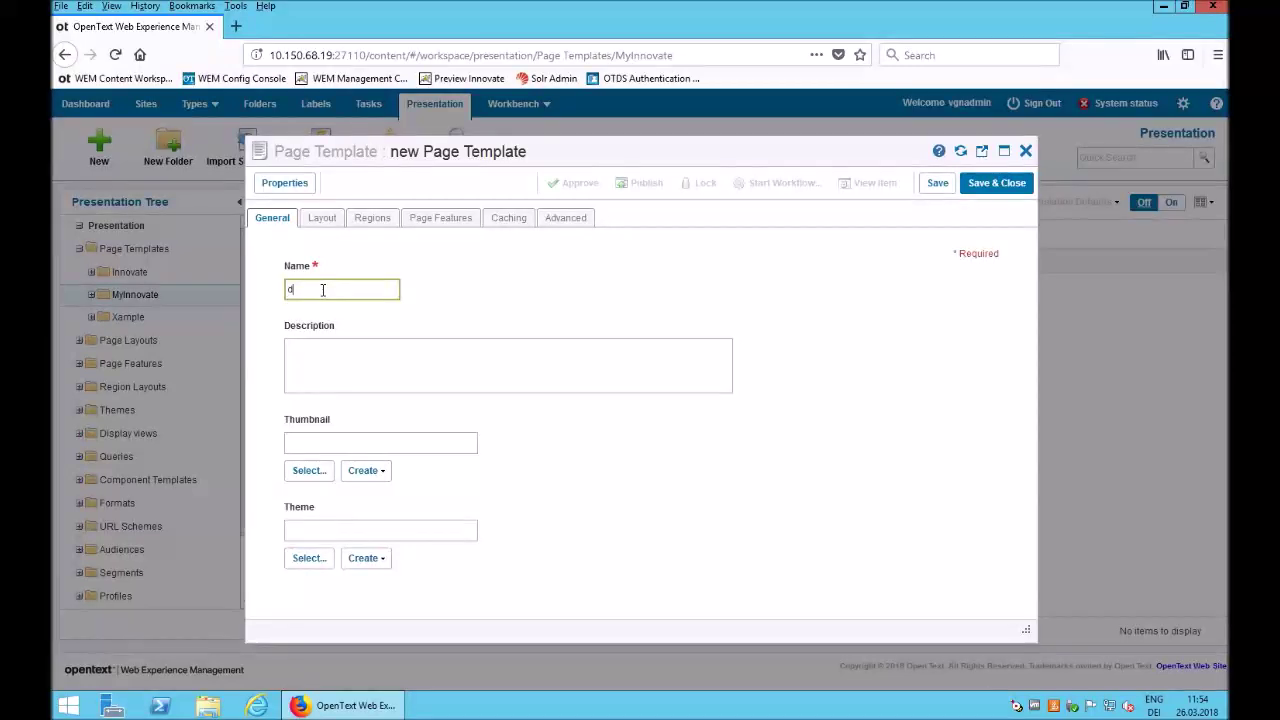
type("esigned page")
Set the template's Page Template Type to Designed Page
left_click(313, 222)
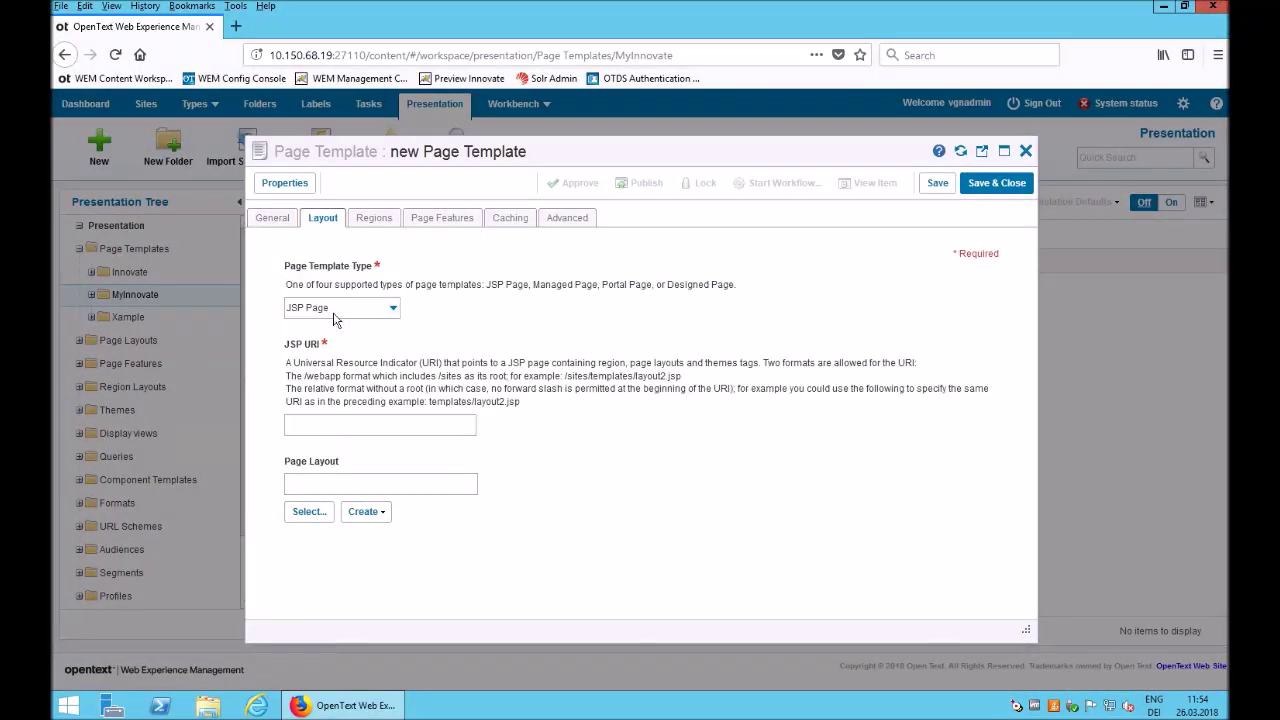
left_click(340, 308)
left_click(322, 323)
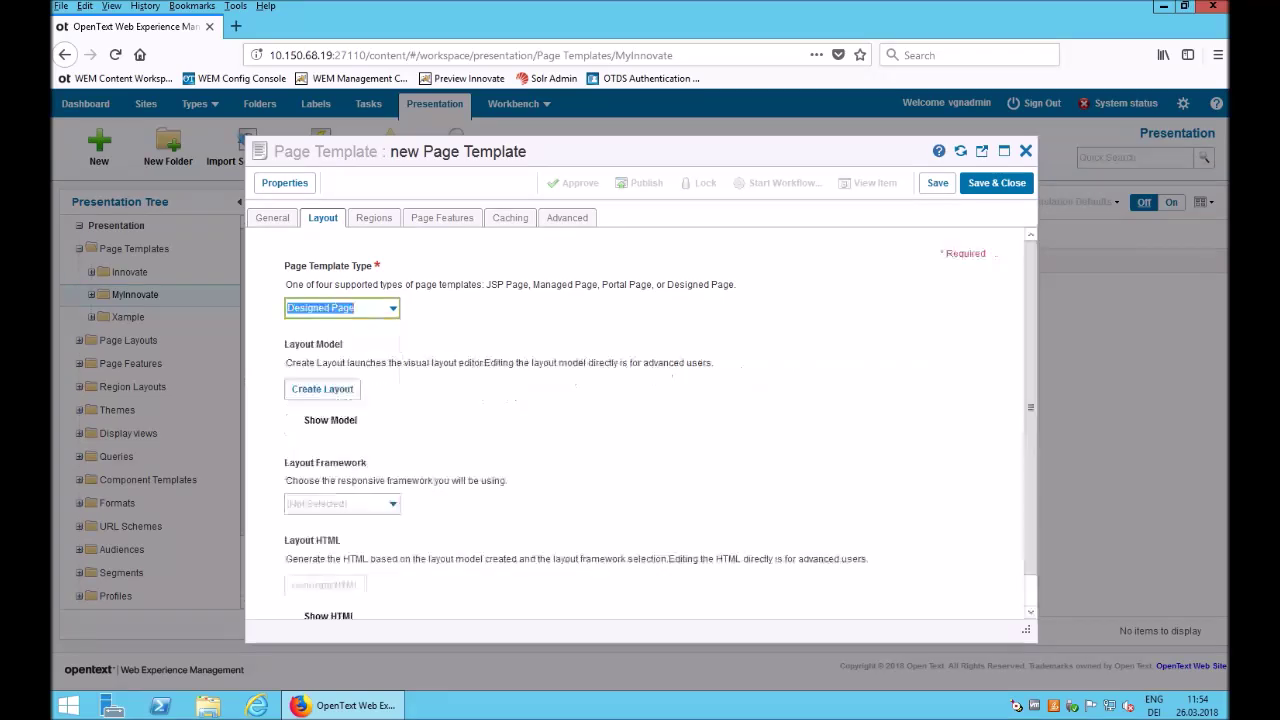
Build a four-row layout with 12, 8-4, 3-3-3-3 and 12 column rows
left_click(322, 389)
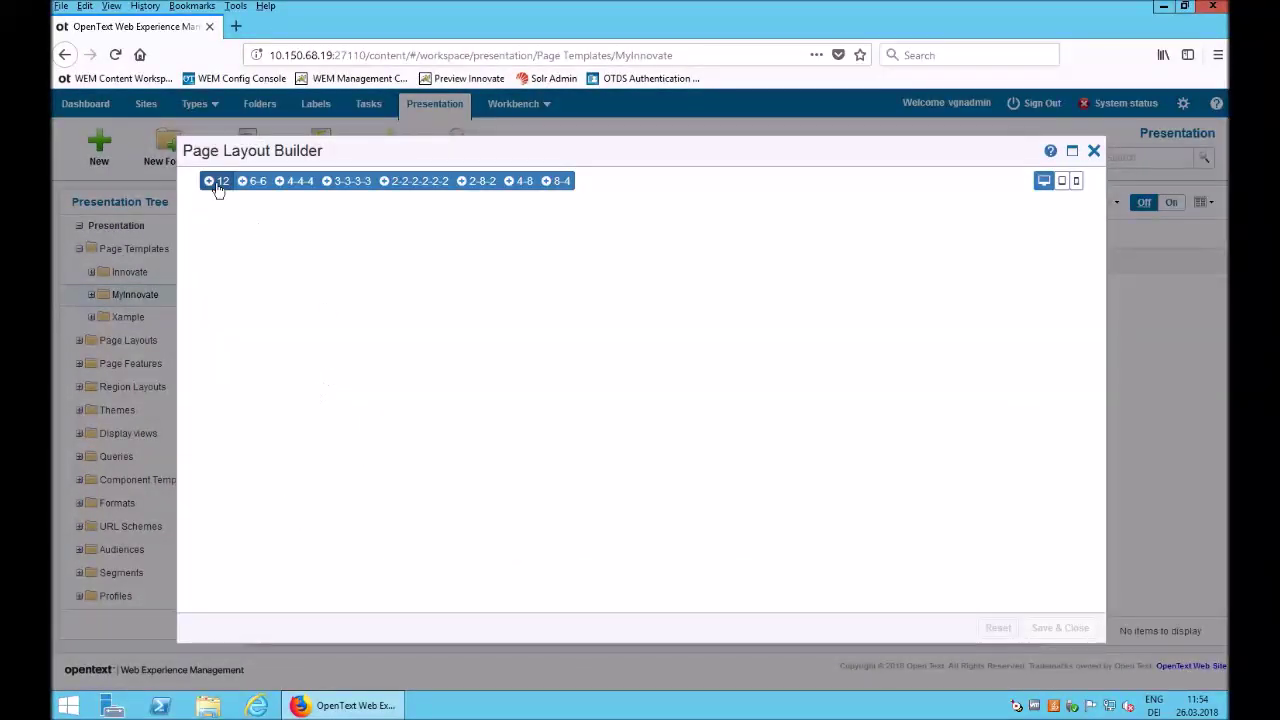
left_click(216, 183)
left_click(560, 182)
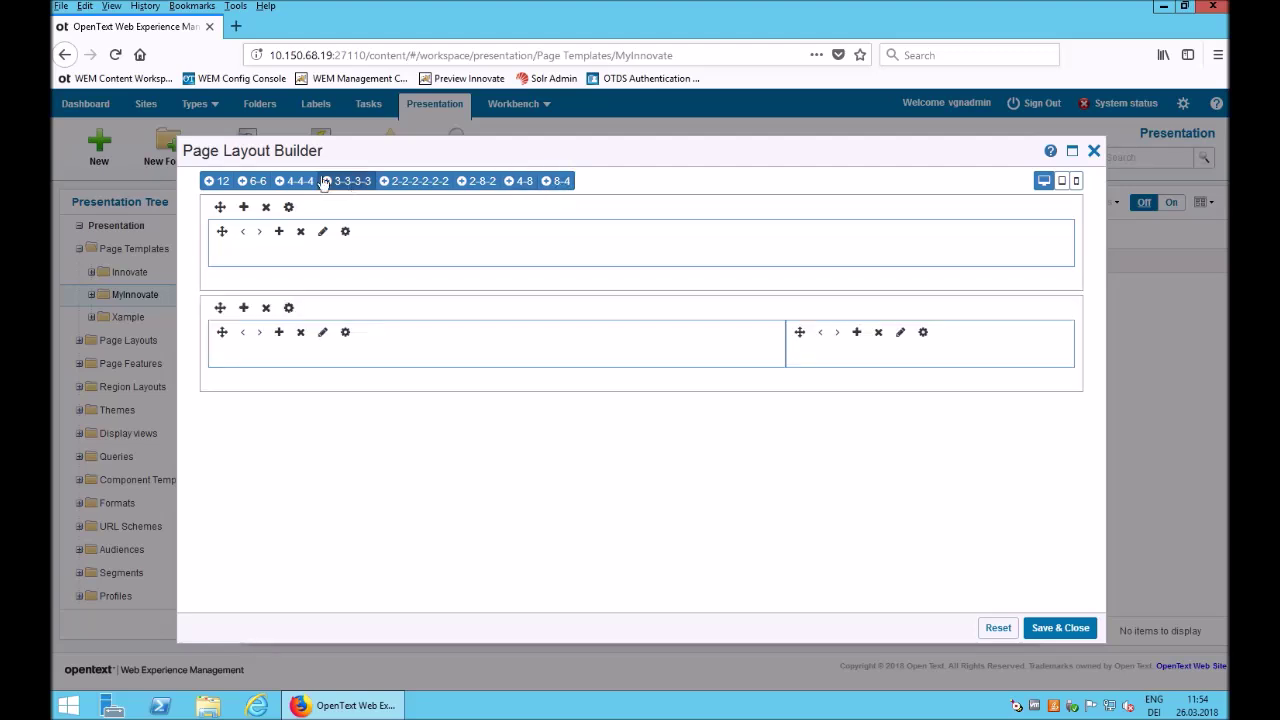
left_click(340, 182)
left_click(222, 182)
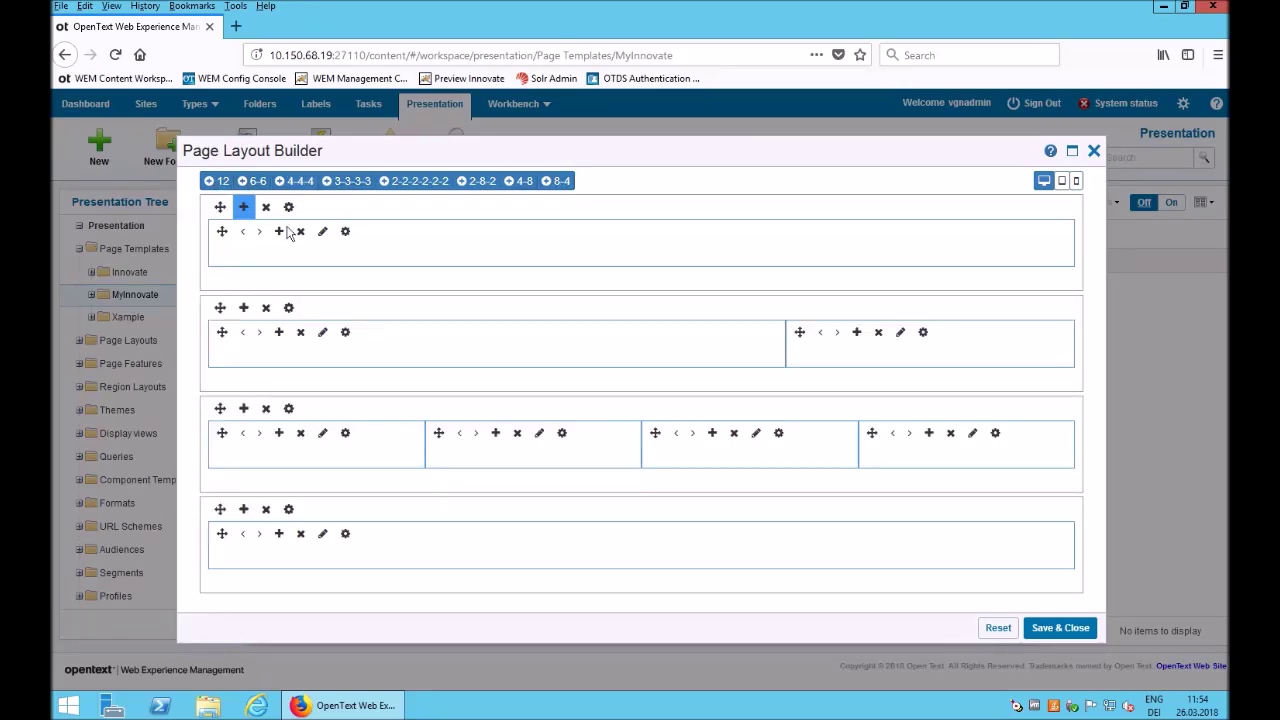
Create region 'heading' in MyInnovate and assign it to the top row's column
left_click(323, 232)
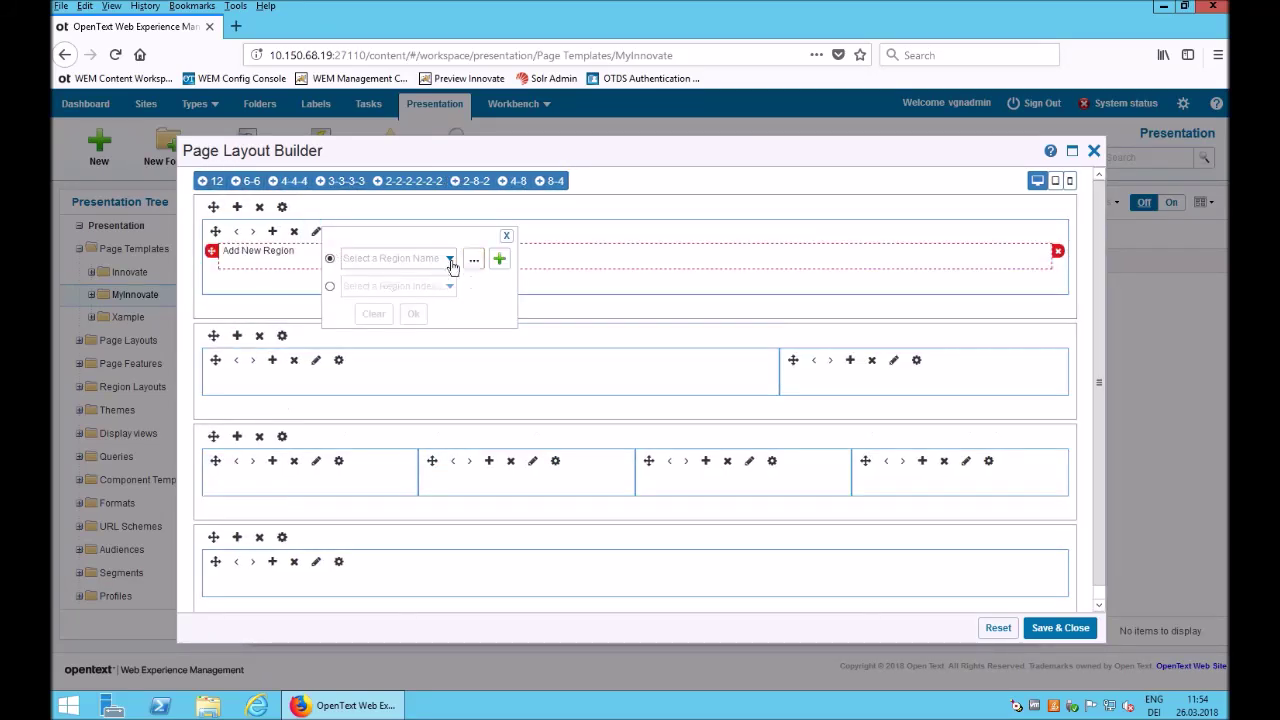
left_click(499, 259)
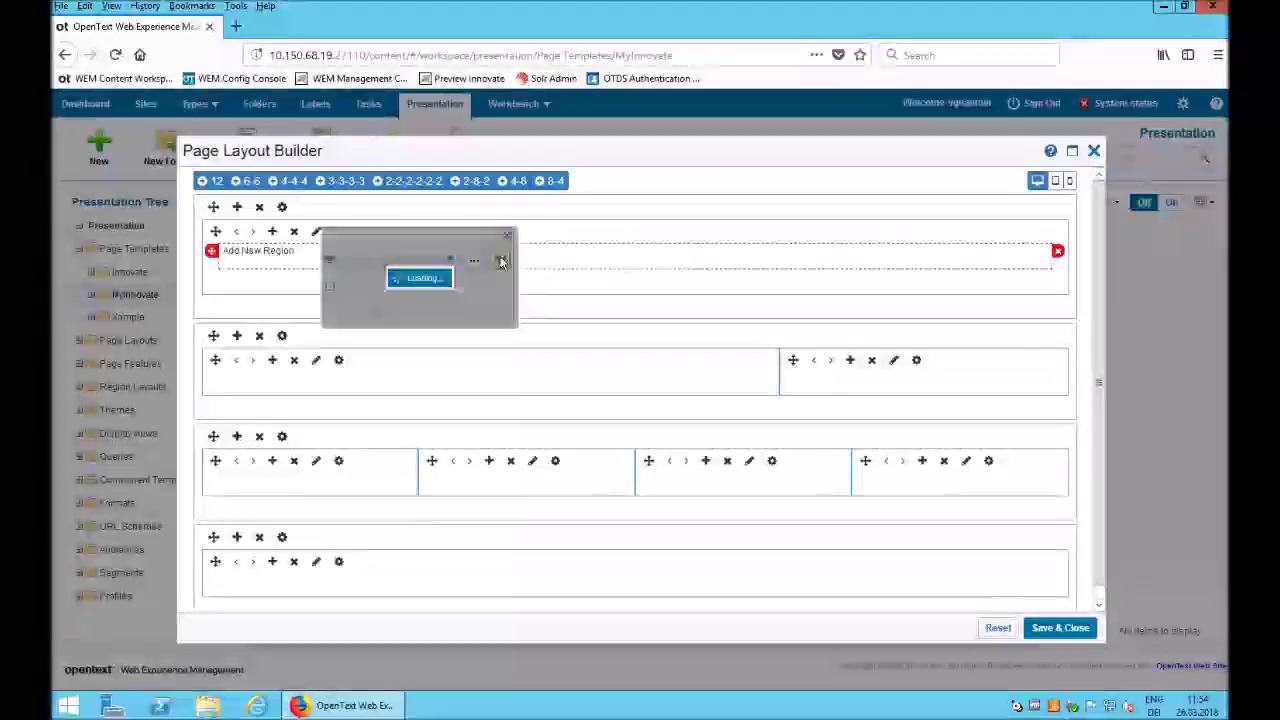
left_click(384, 288)
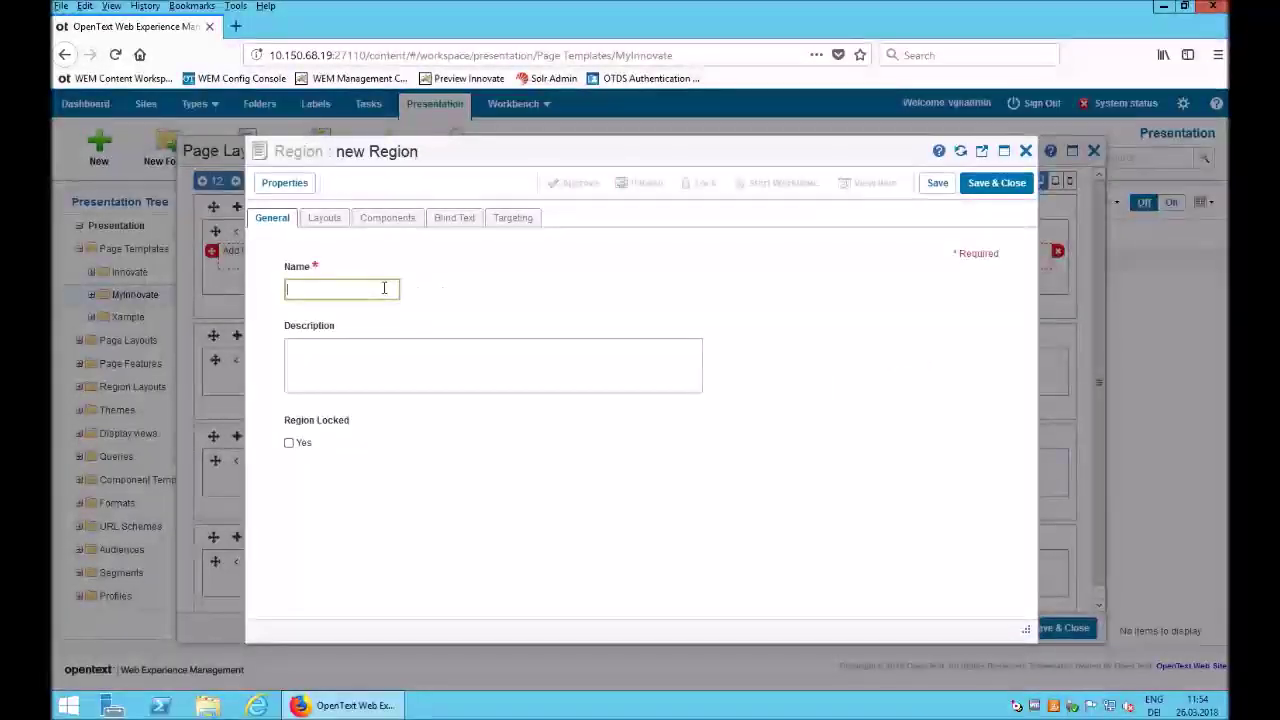
type("heading")
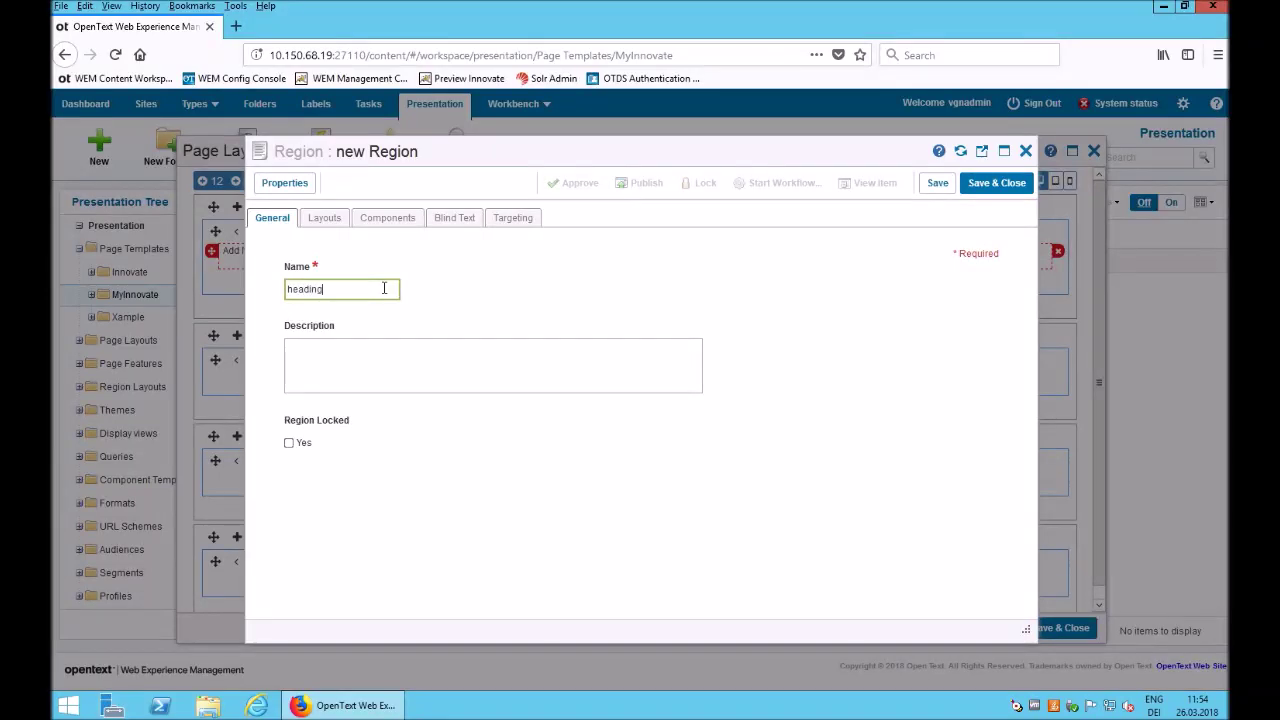
left_click(998, 186)
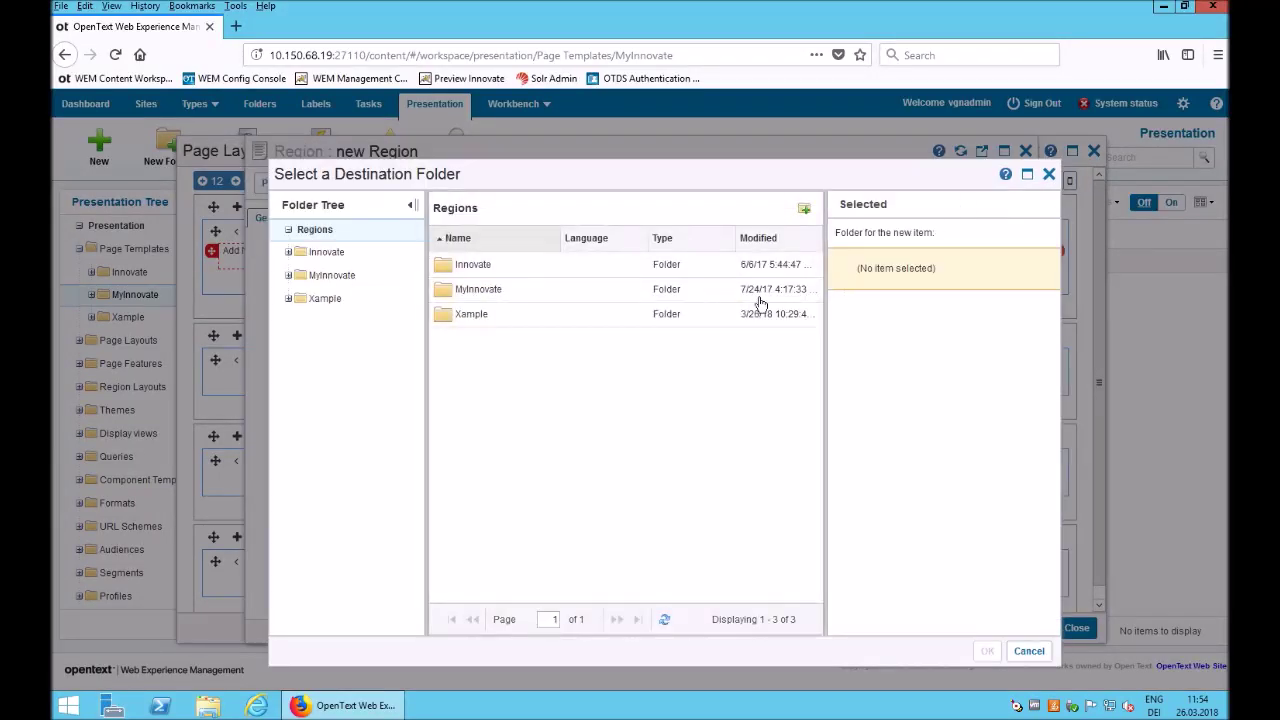
left_click(492, 292)
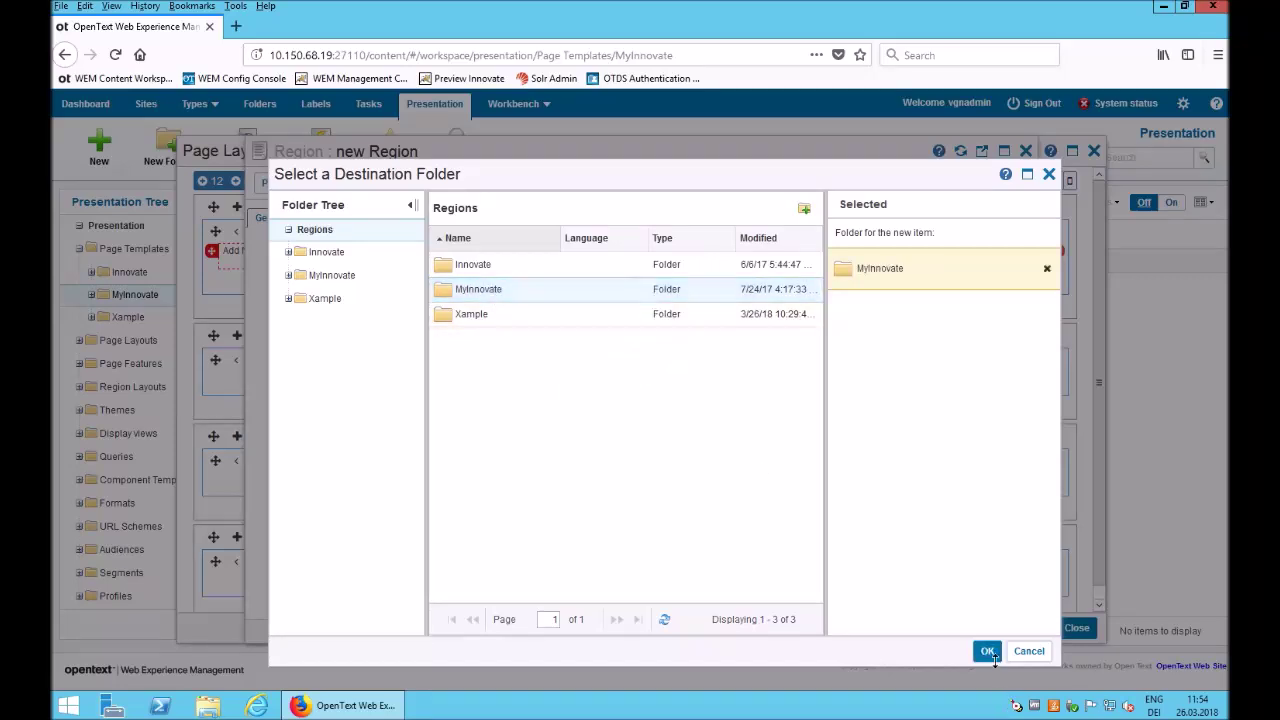
left_click(985, 651)
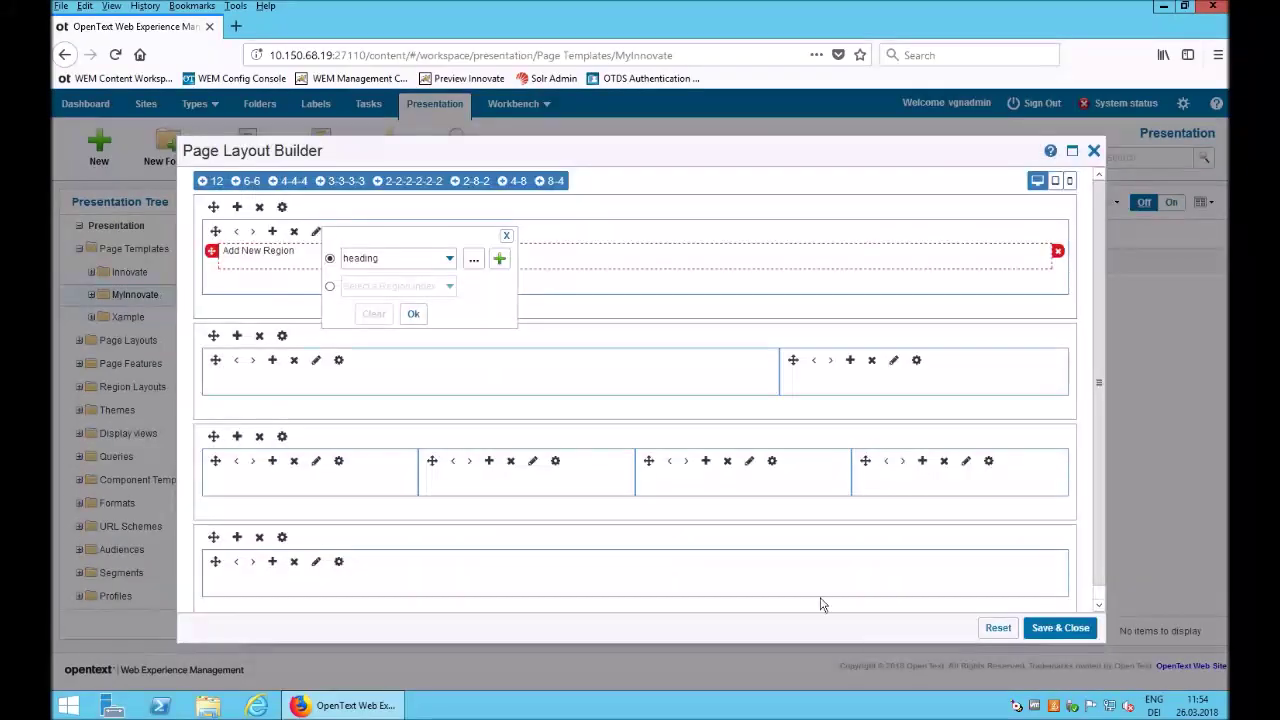
left_click(413, 316)
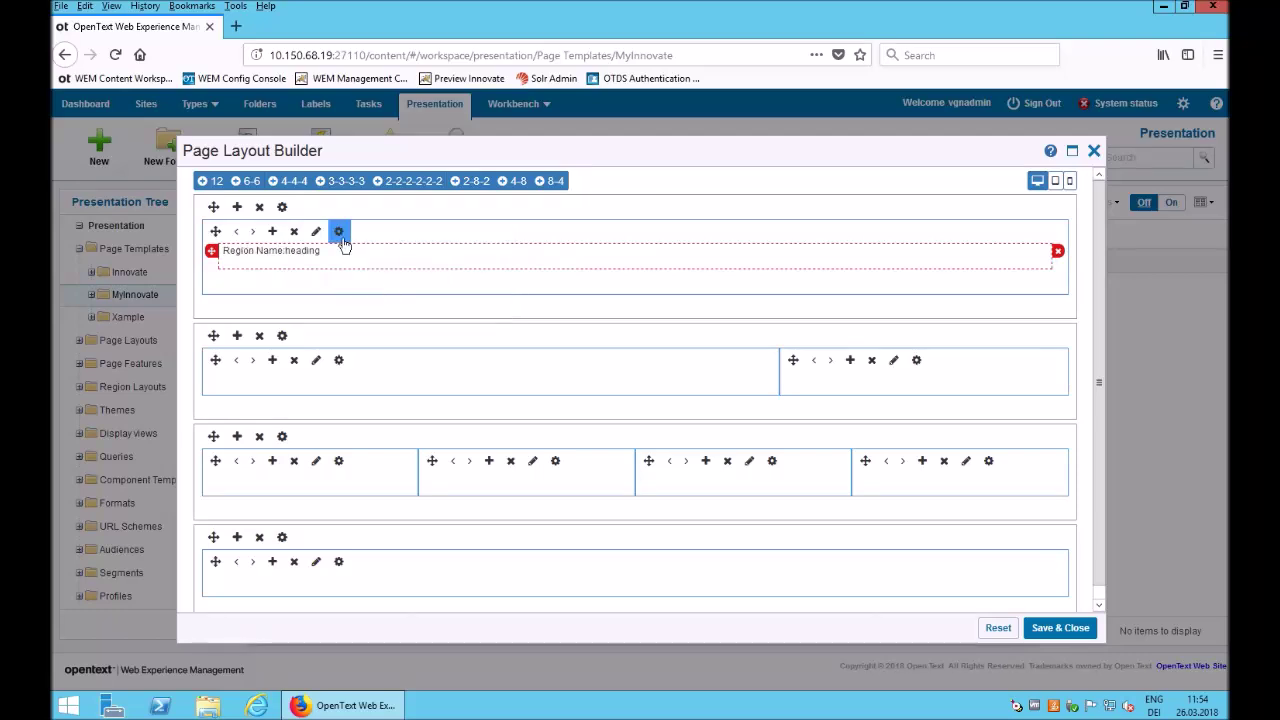
Give the top row's column the CSS class heading
left_click(338, 231)
left_click(383, 284)
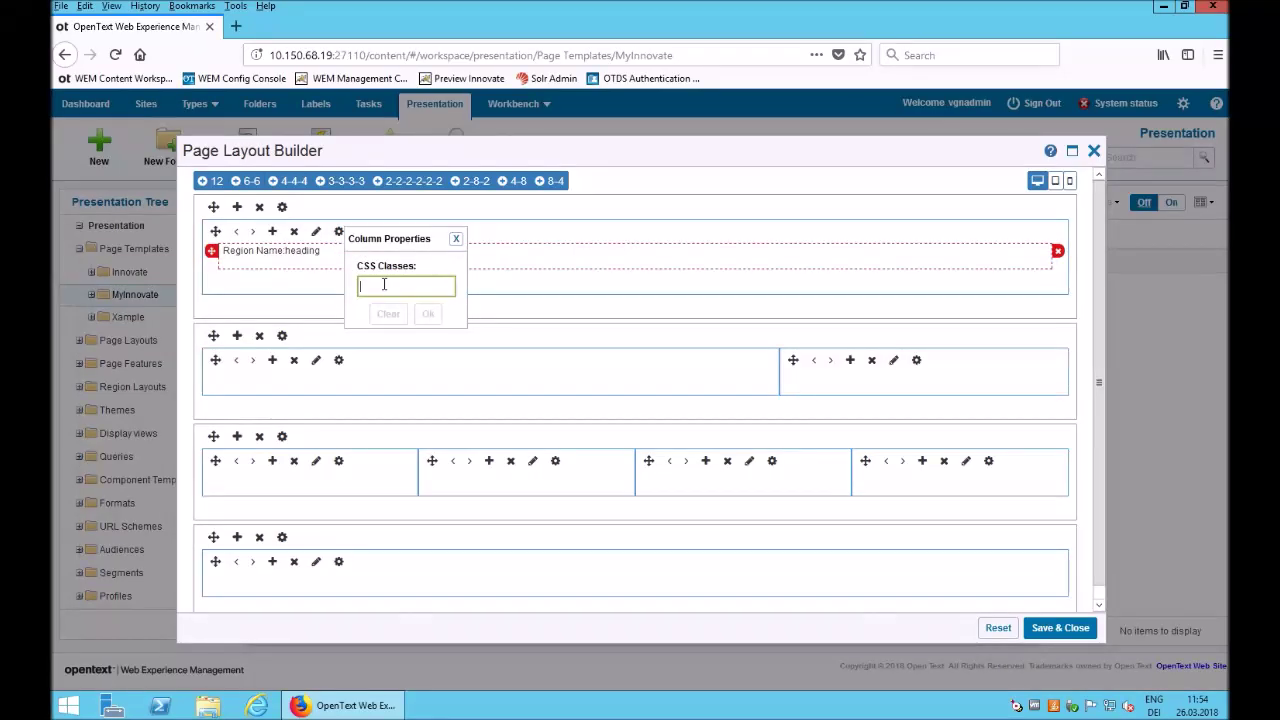
type("heading")
left_click(428, 314)
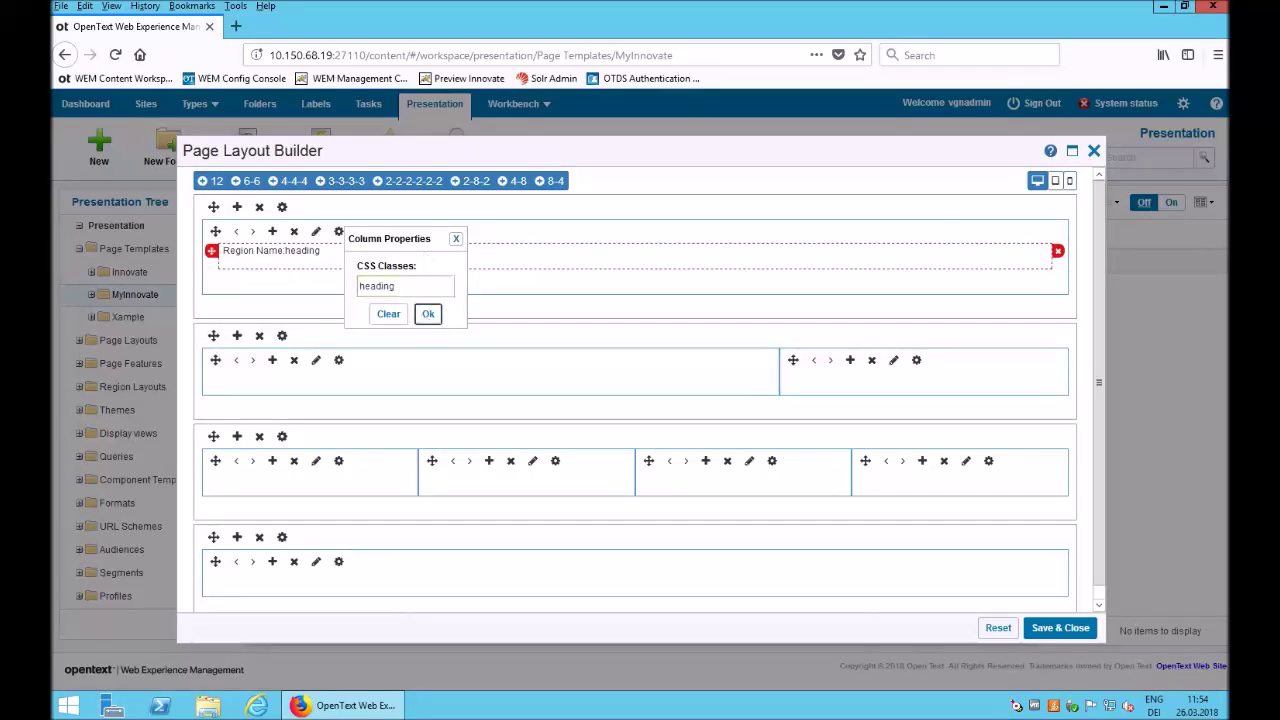
Create region 'main' in MyInnovate and assign it to the second row's wide column
left_click(315, 363)
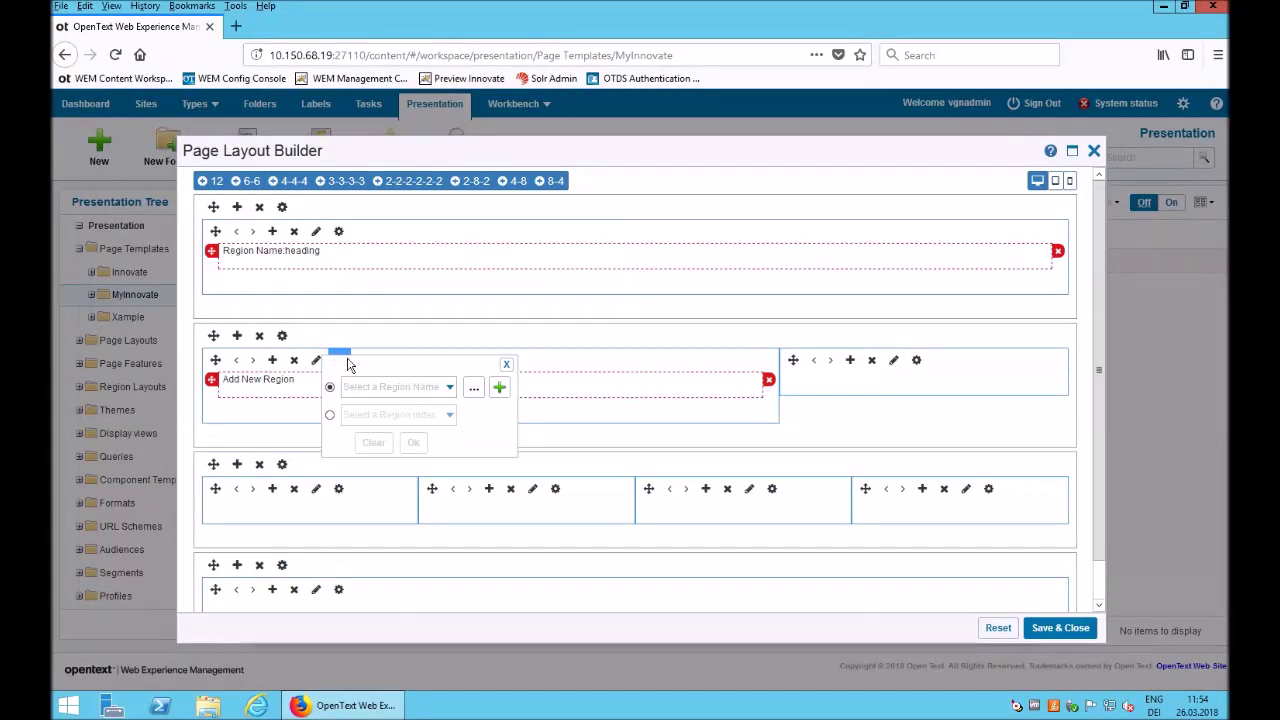
left_click(497, 392)
left_click(361, 290)
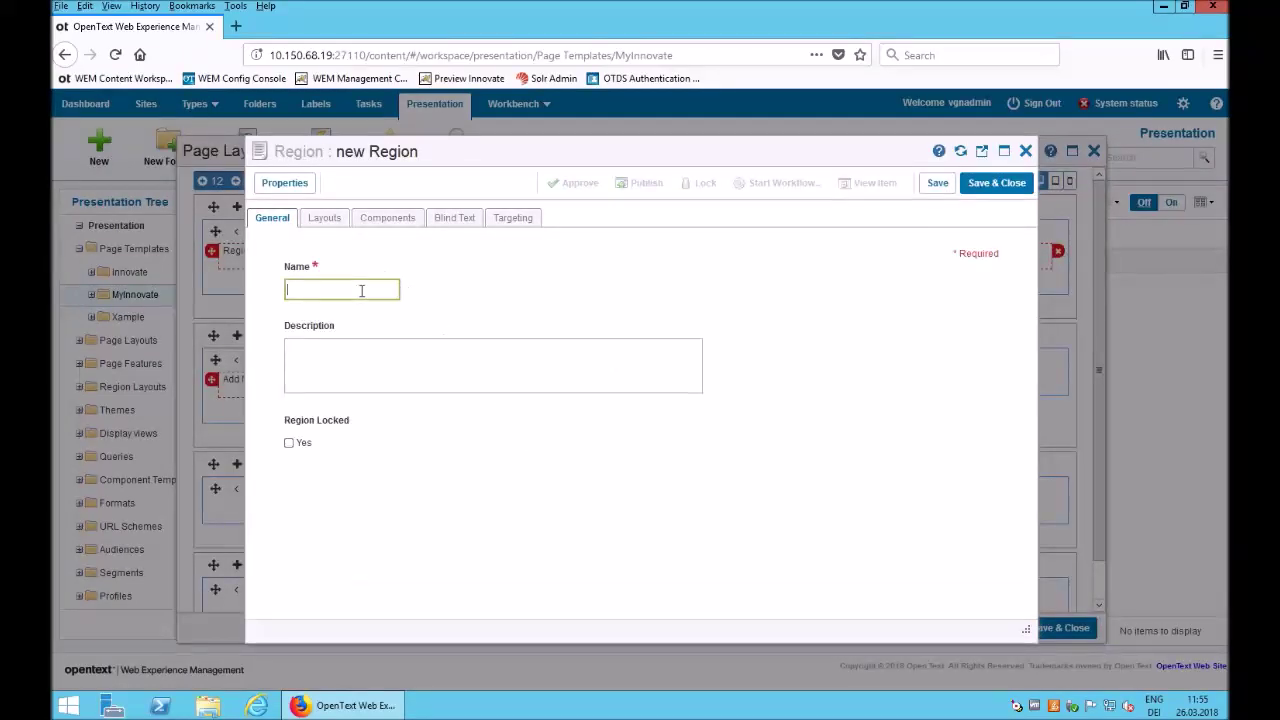
type("main")
left_click(1016, 190)
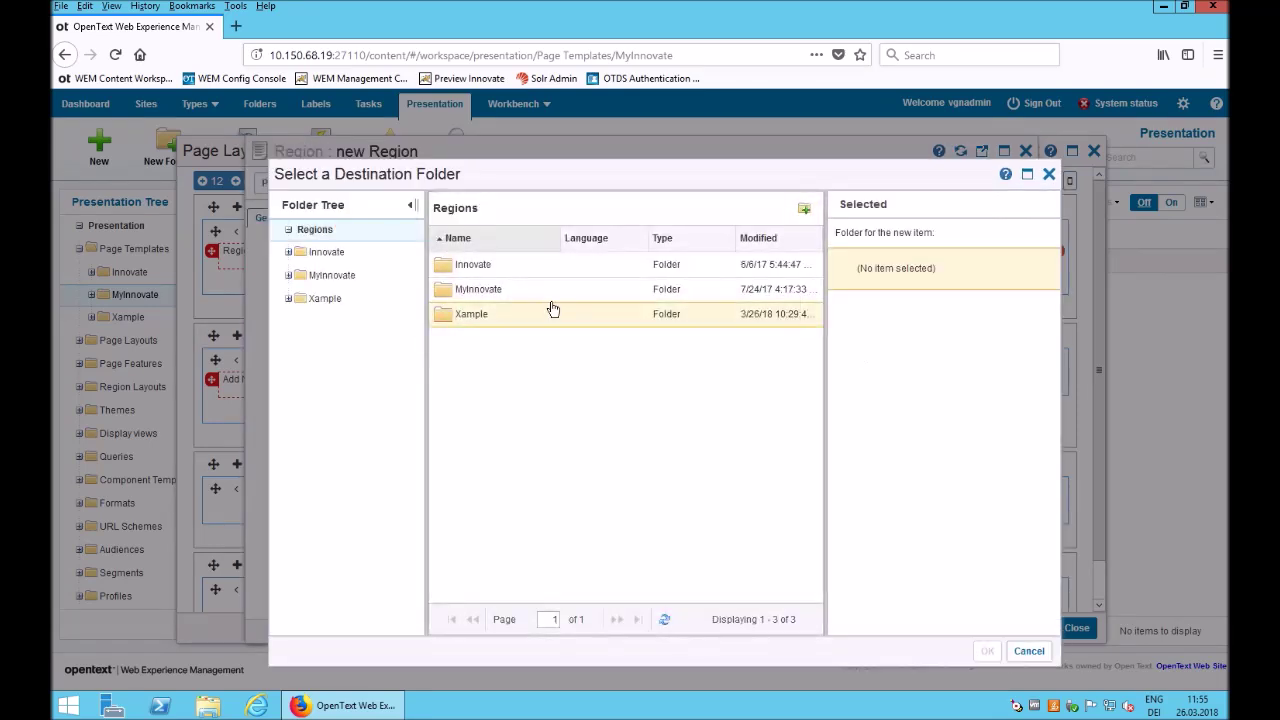
left_click(541, 298)
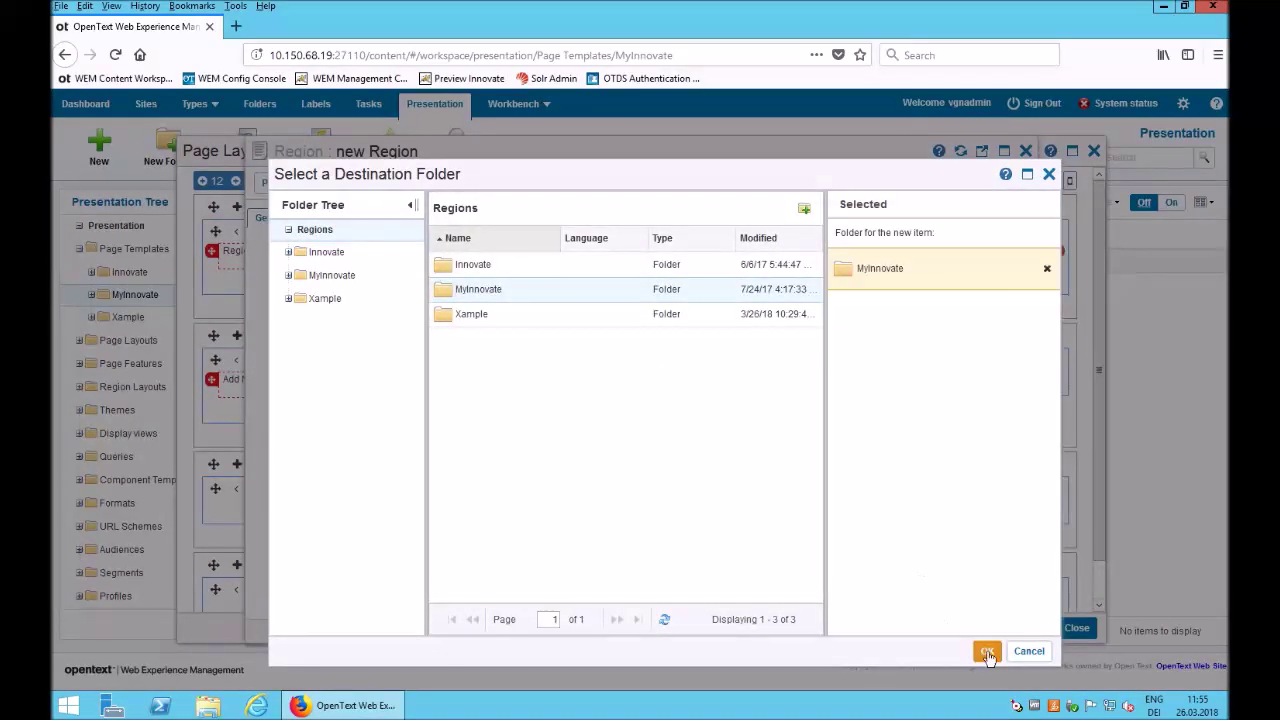
left_click(987, 651)
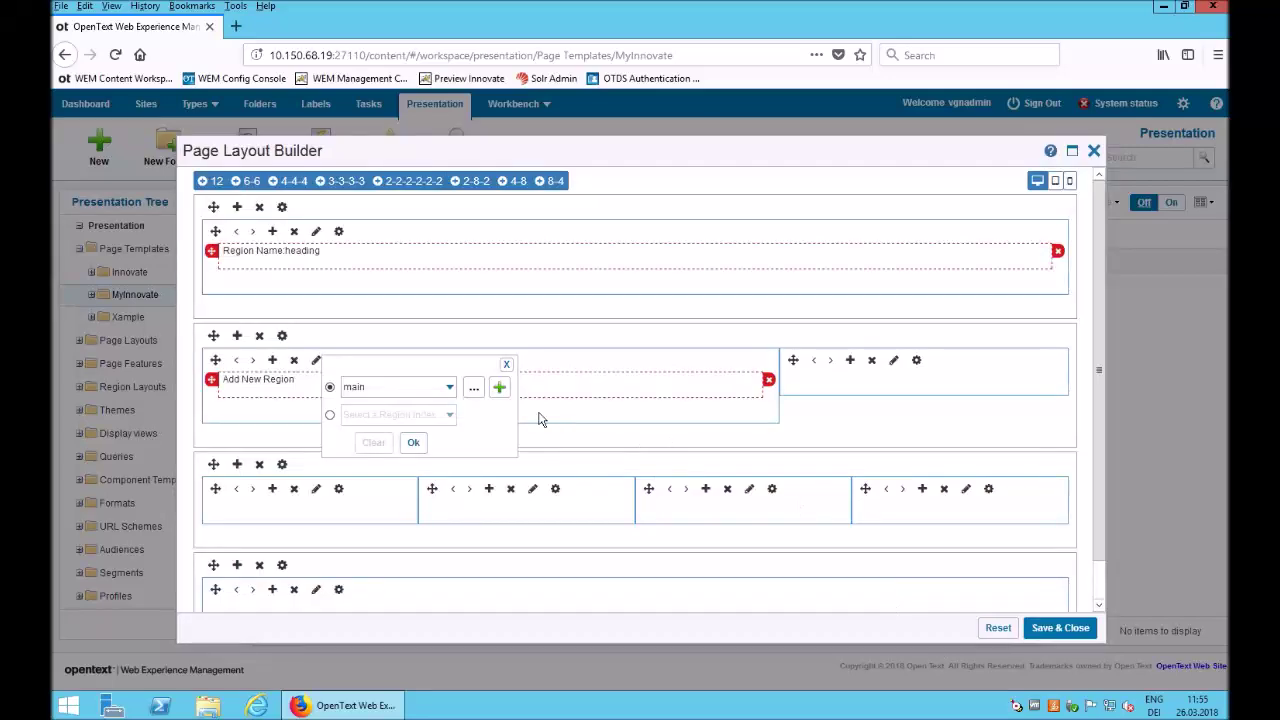
left_click(413, 442)
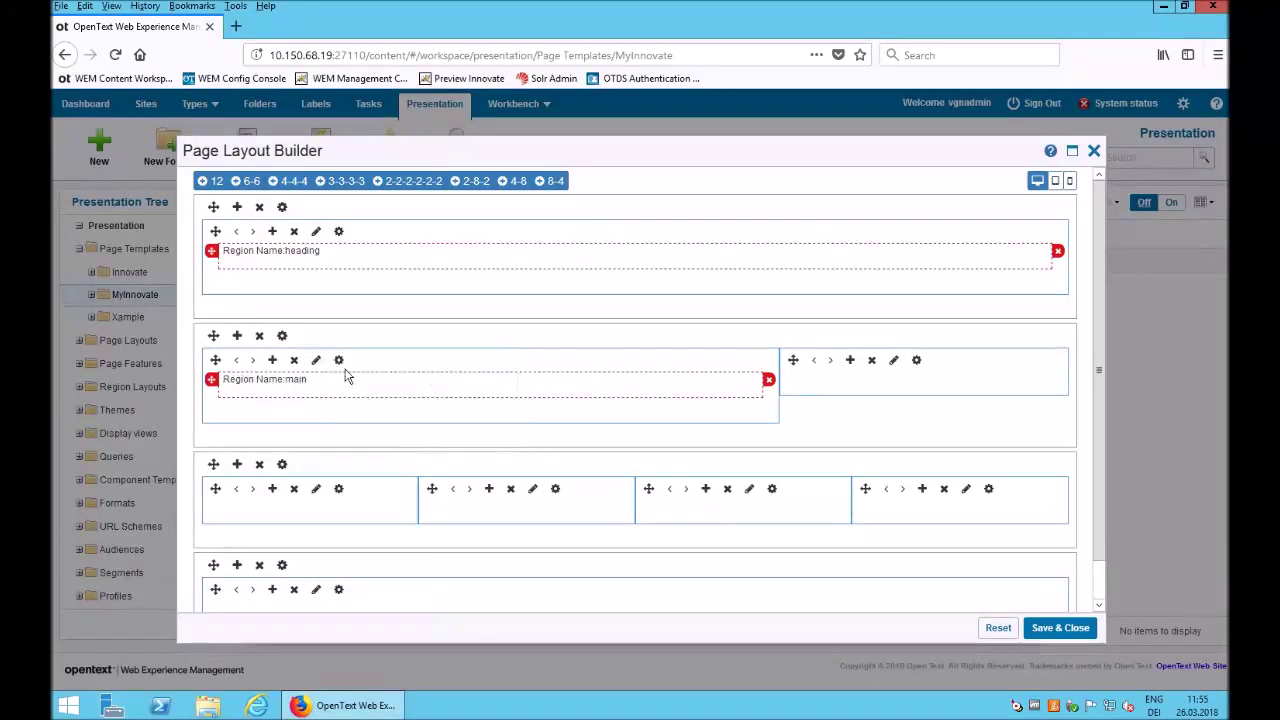
Enter the CSS class main for the main region's column
left_click(339, 362)
left_click(414, 416)
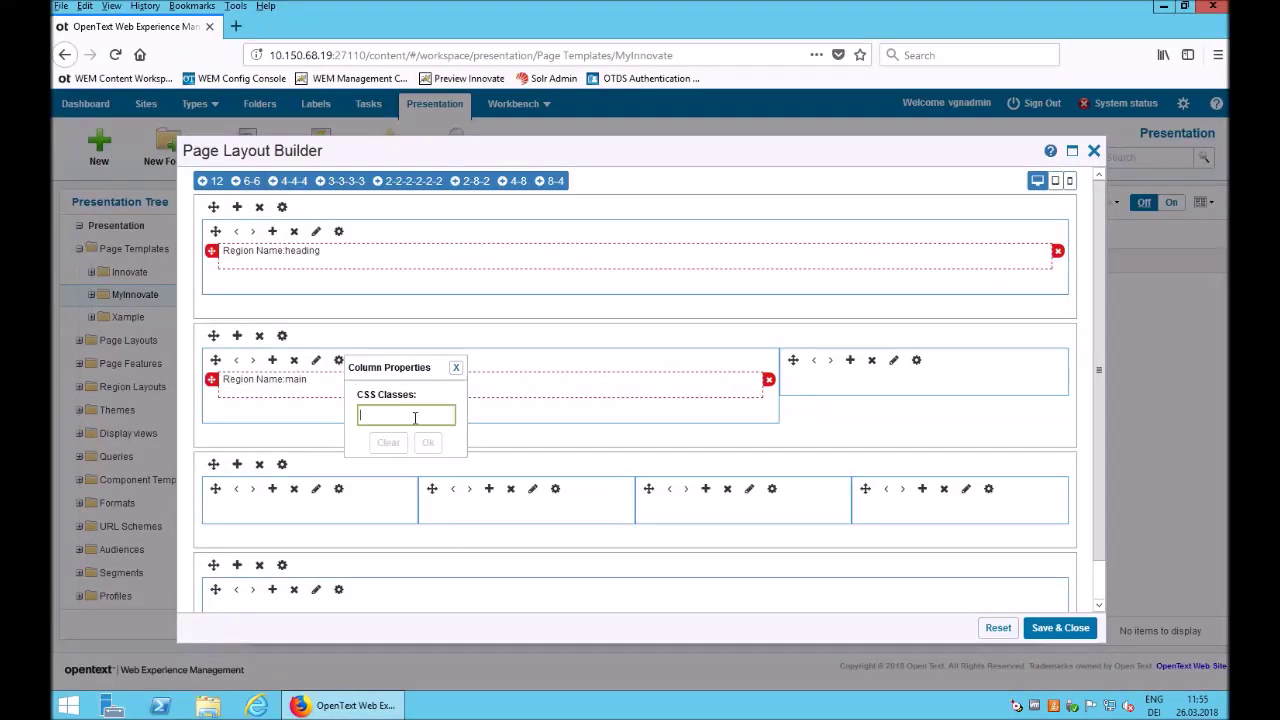
type("main")
Confirm the main class, then create region 'nav' in MyInnovate for the right column
left_click(427, 442)
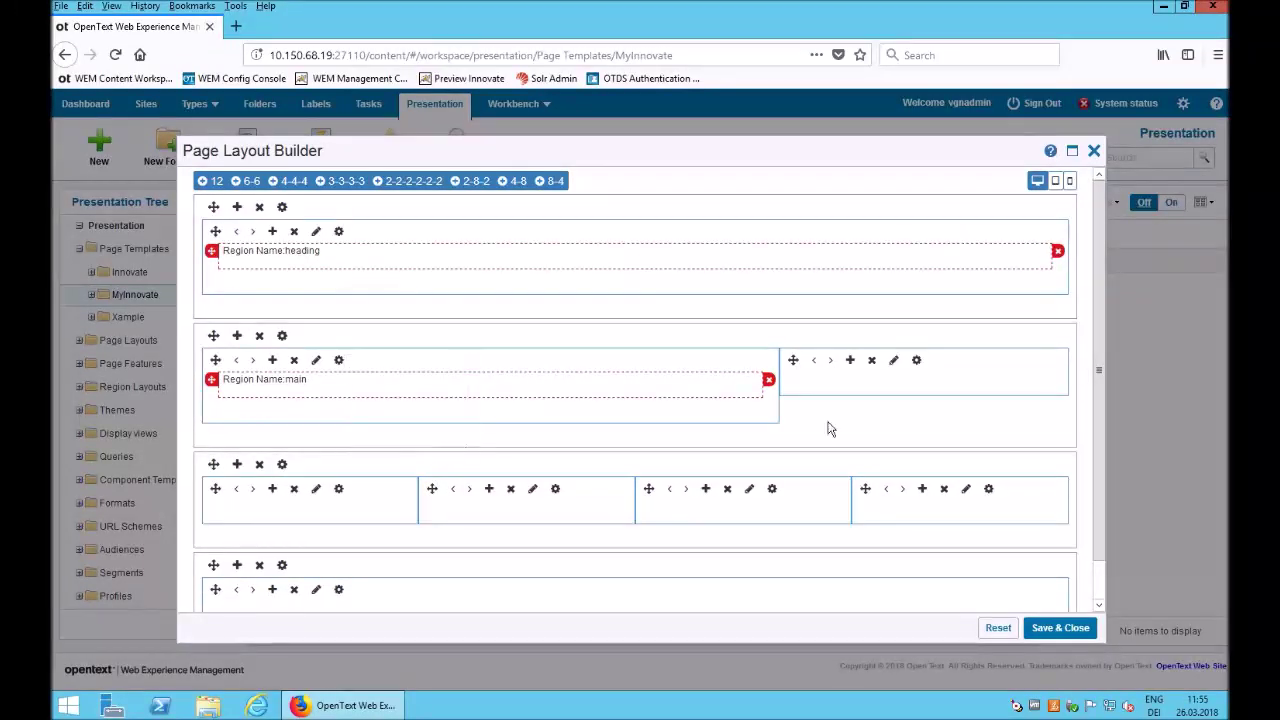
left_click(893, 360)
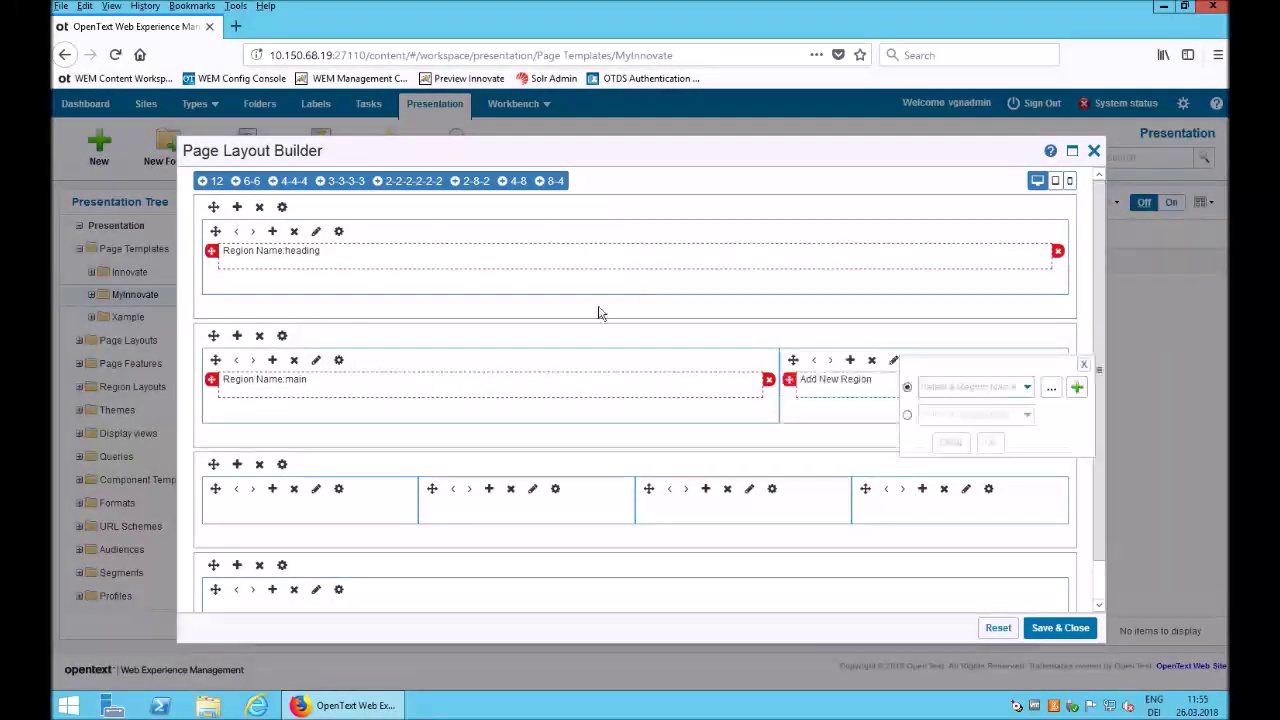
left_click(1076, 387)
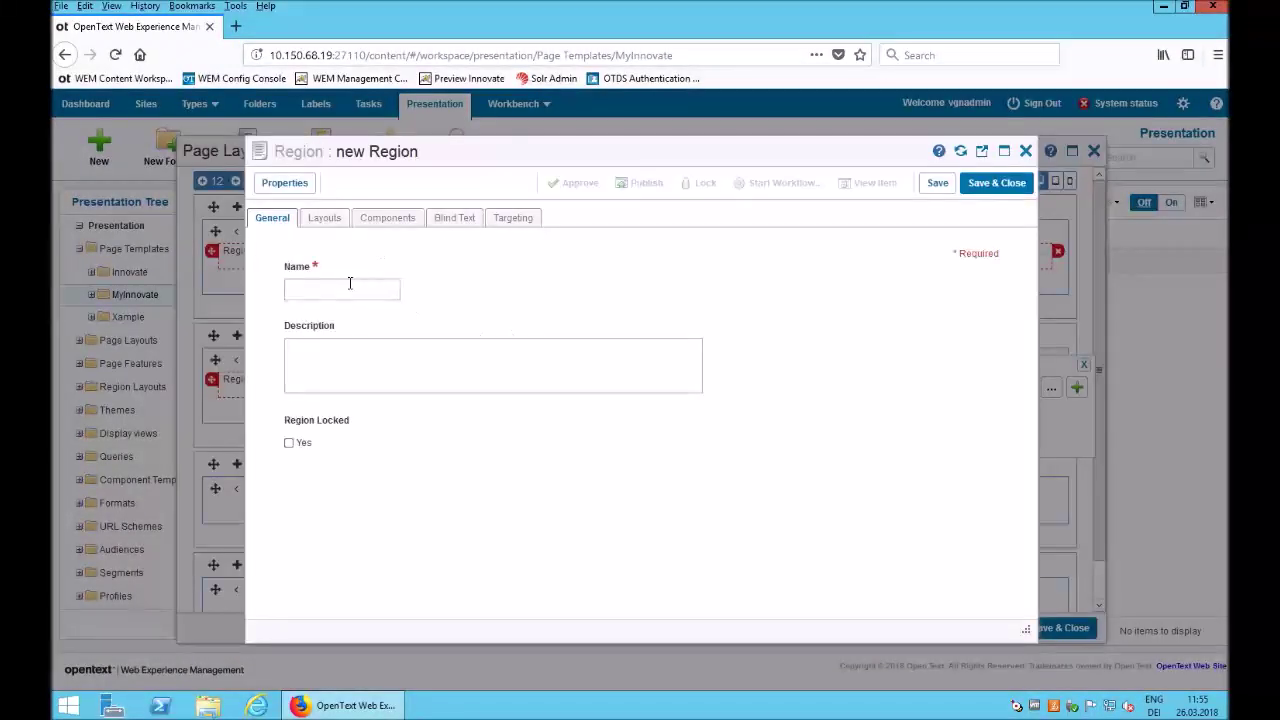
left_click(349, 287)
type("nav")
left_click(986, 186)
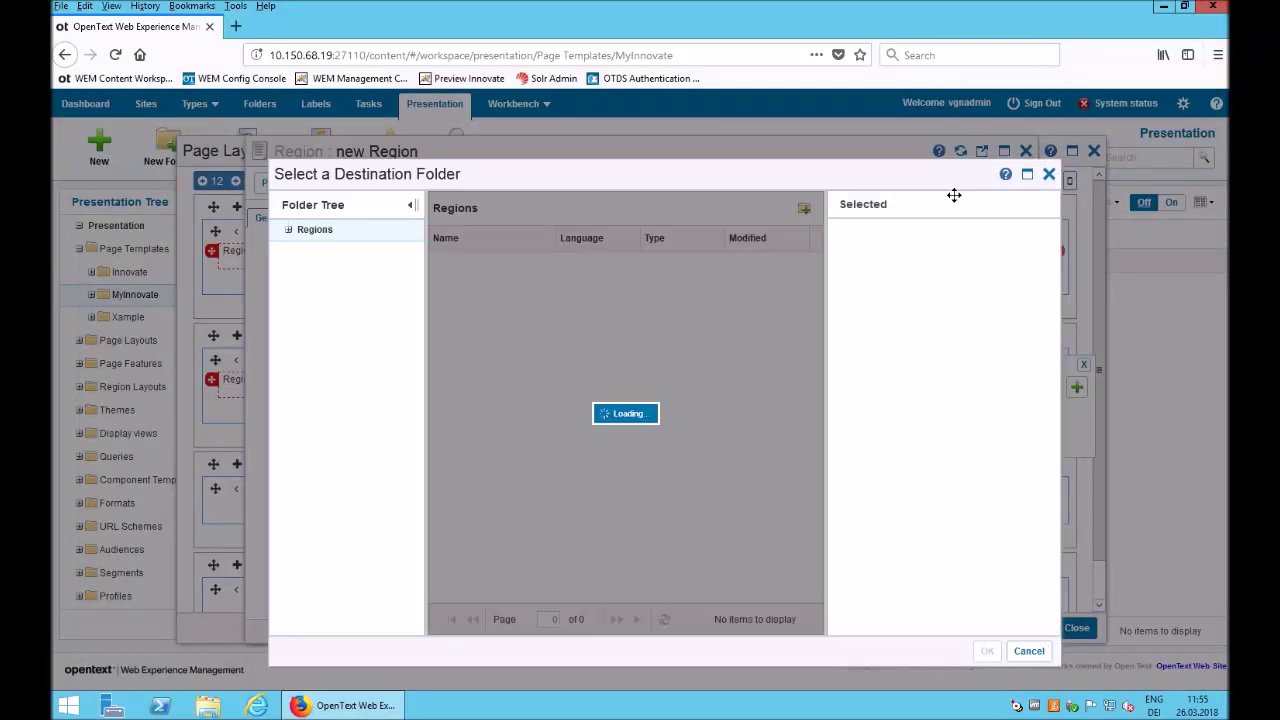
left_click(466, 289)
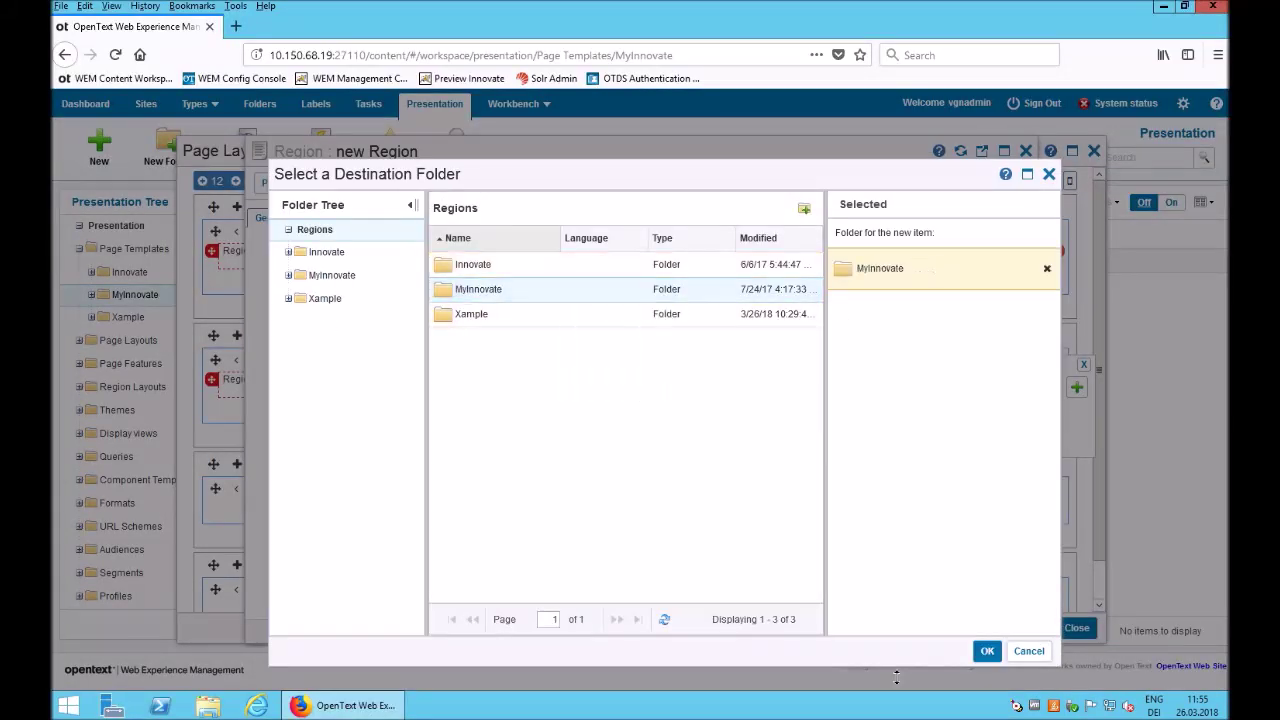
left_click(986, 651)
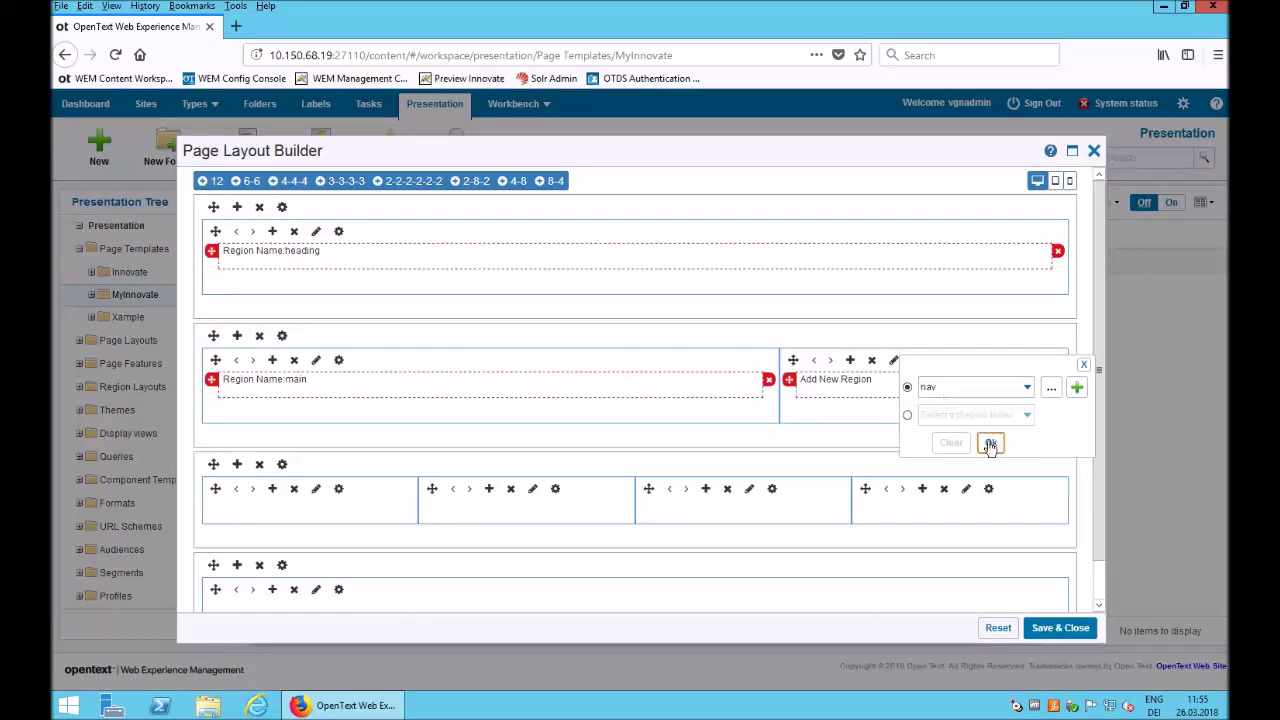
left_click(990, 444)
Give the nav column a navigation CSS class and save the layout
left_click(916, 360)
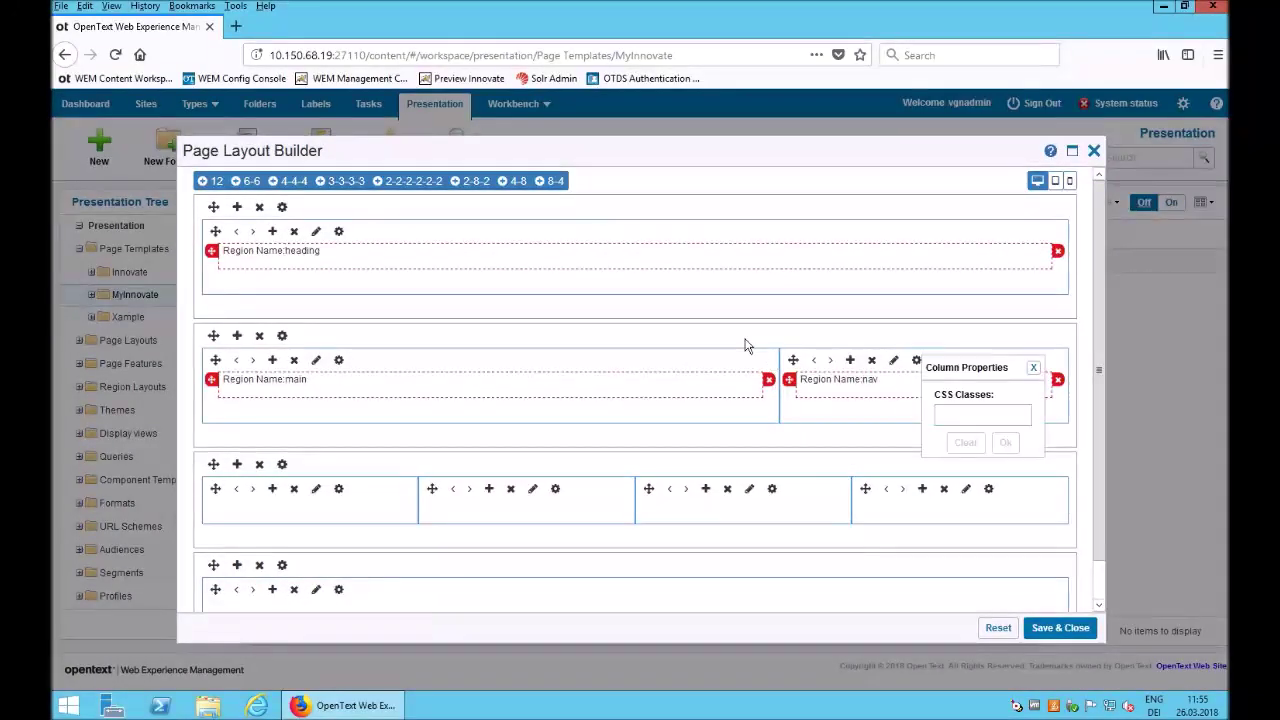
left_click(954, 418)
type("navigation")
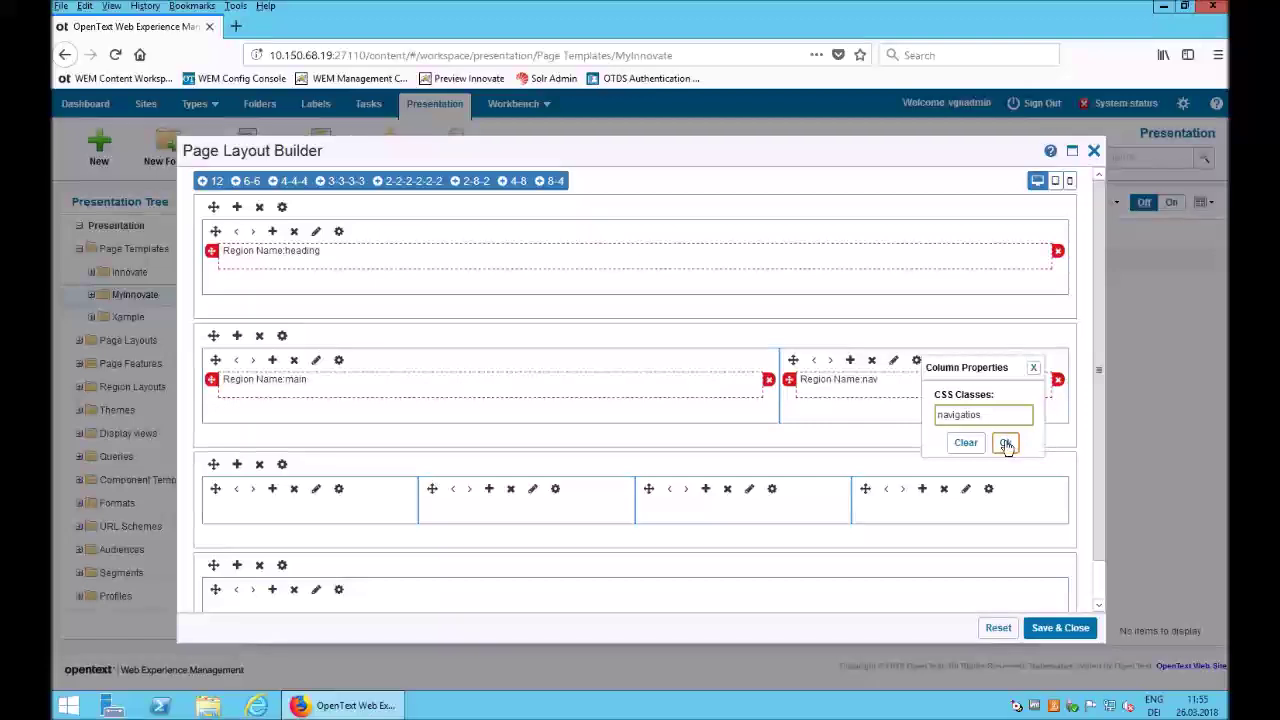
left_click(1005, 442)
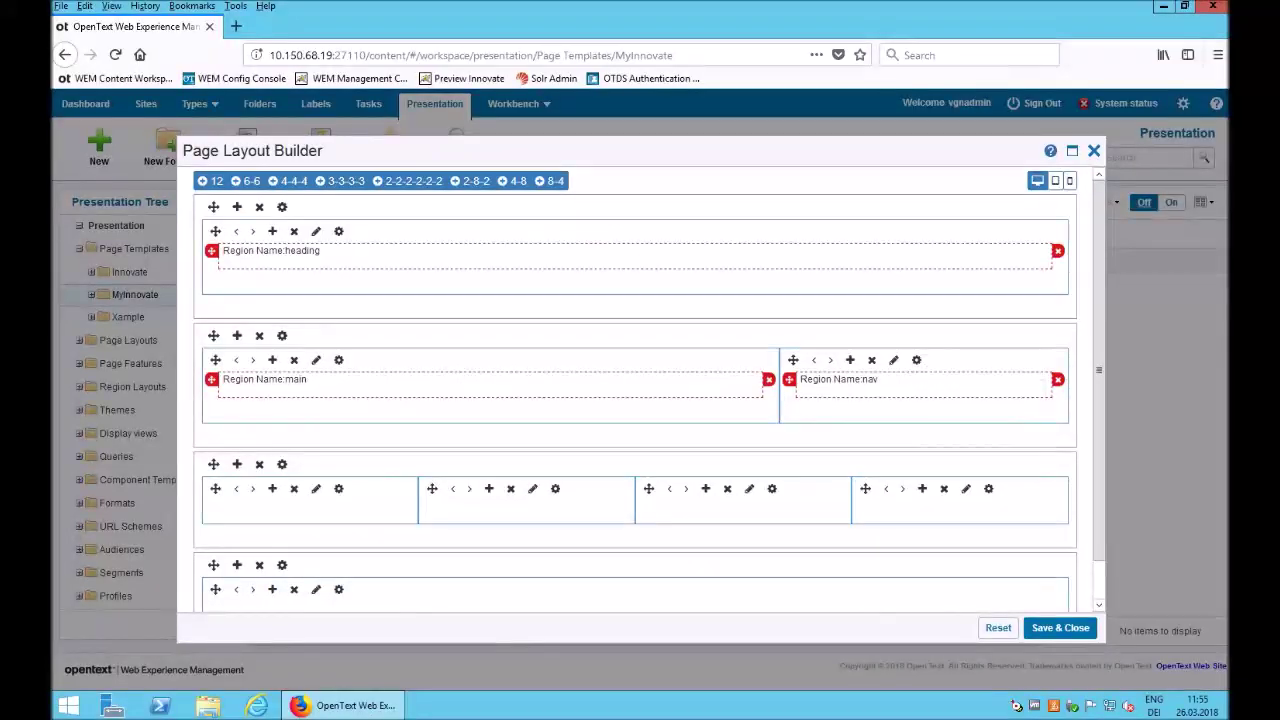
left_click(1056, 628)
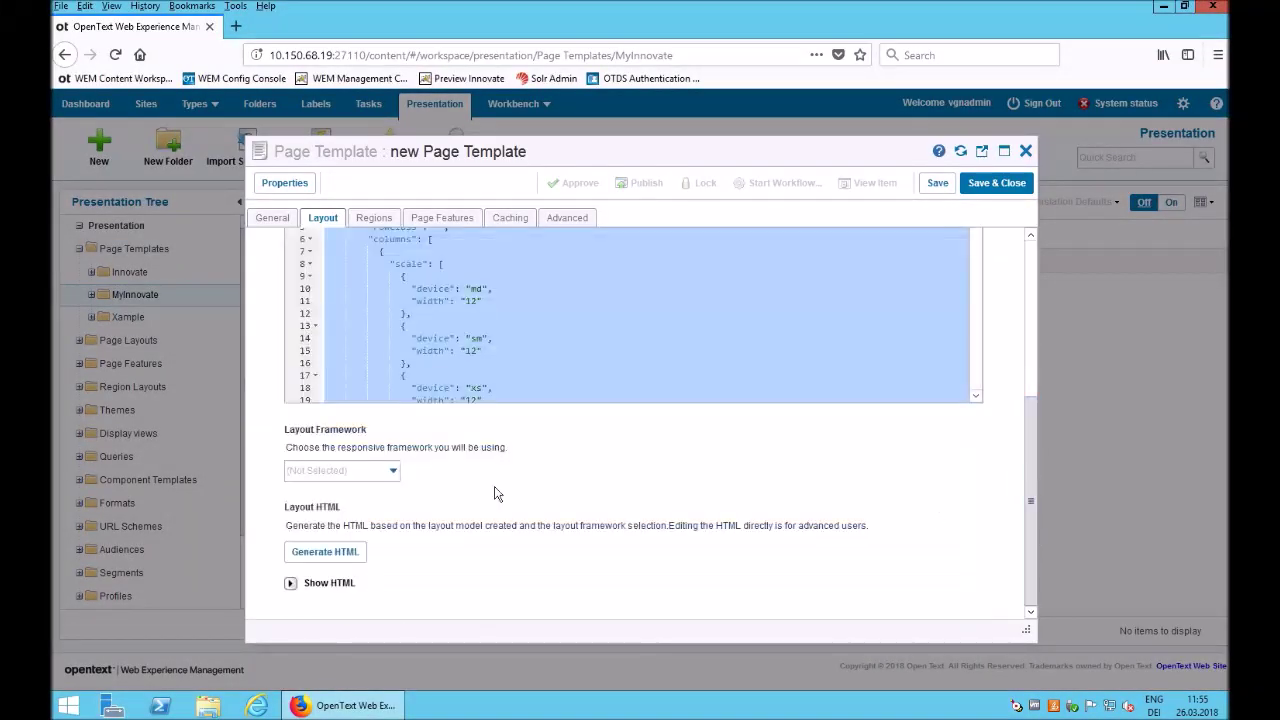
Choose Bootstrap as the layout framework and generate the template HTML
scroll(1035, 545, "down", 5)
left_click(369, 479)
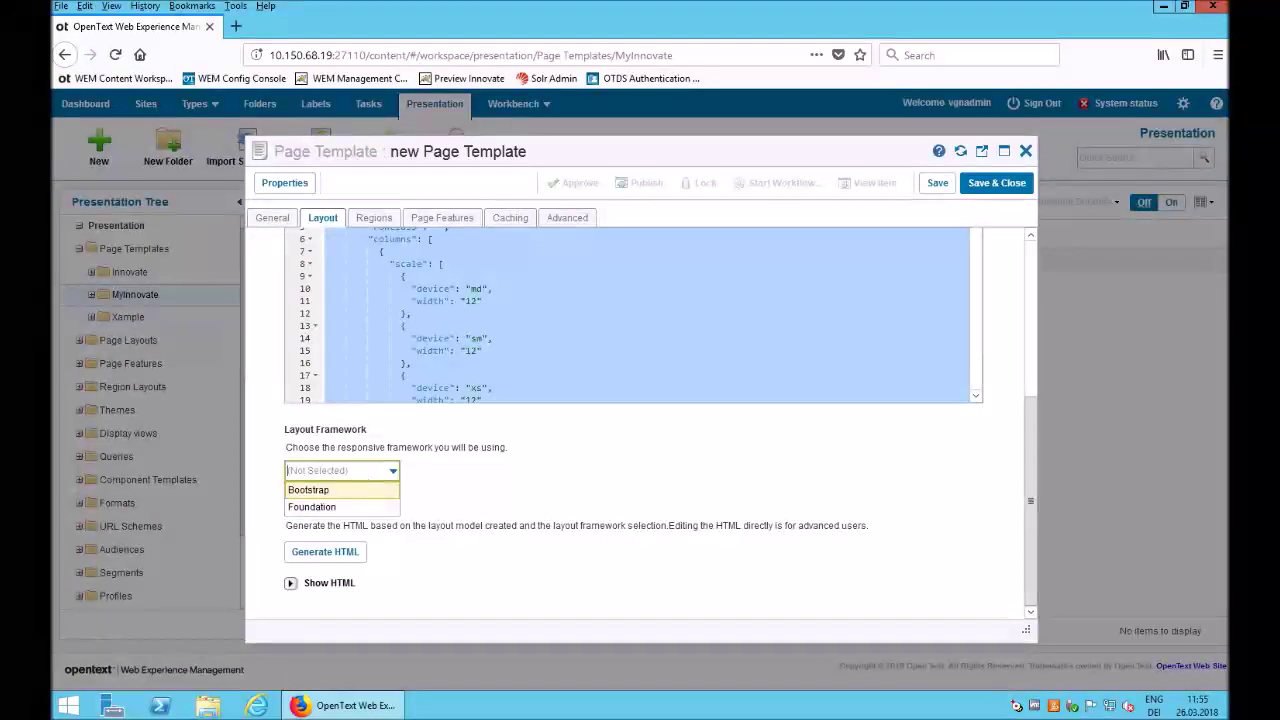
left_click(352, 490)
left_click(333, 580)
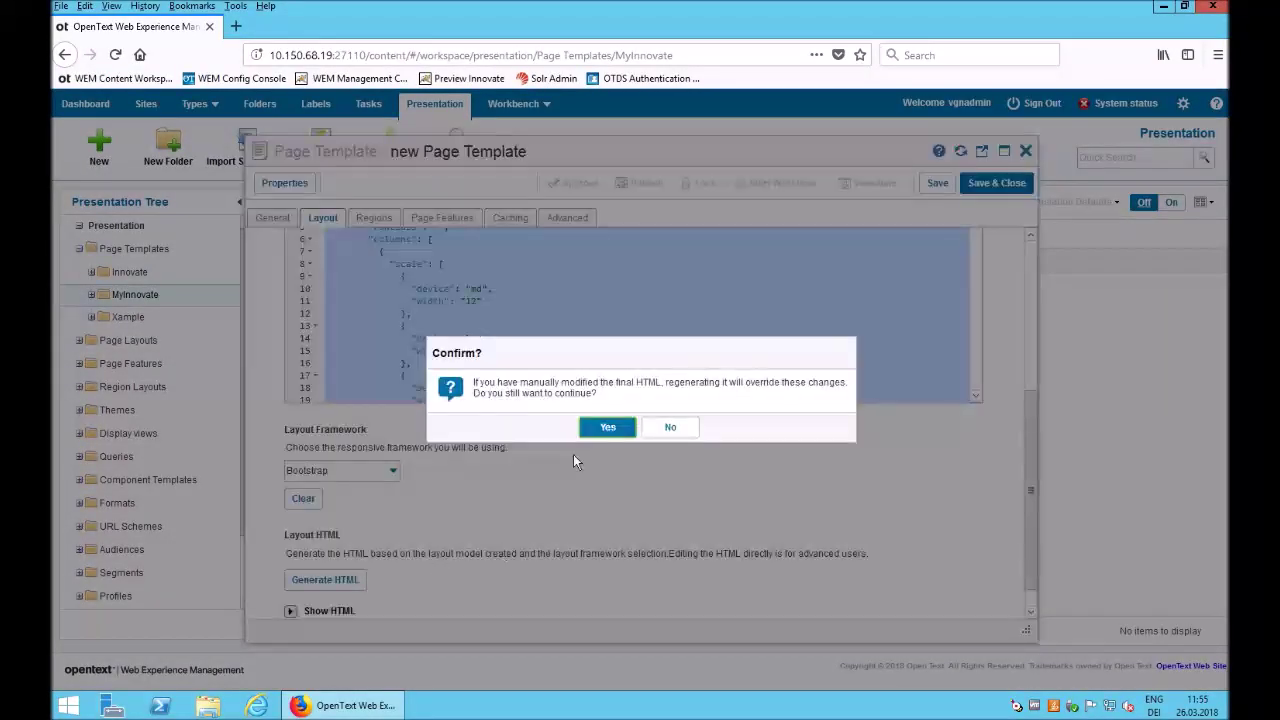
left_click(603, 428)
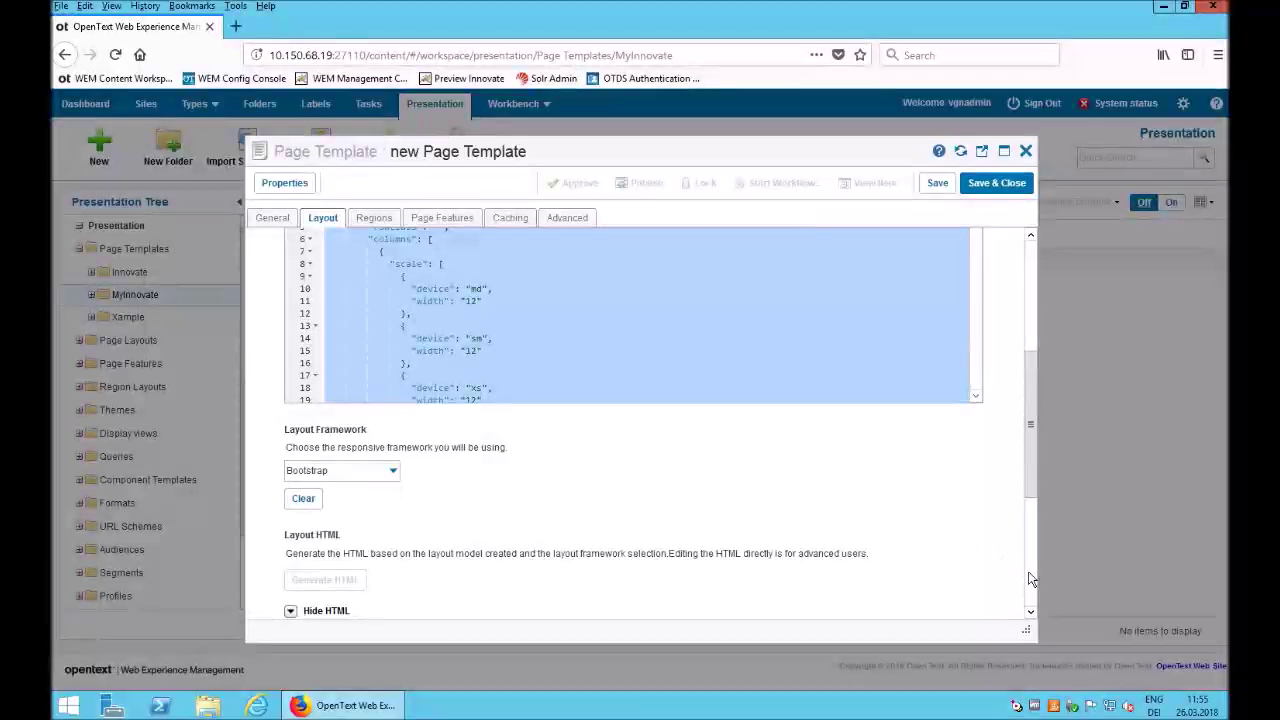
Review the generated HTML, marking the misspelled navigatios class on line 13
scroll(1020, 574, "down", 5)
left_click(881, 561)
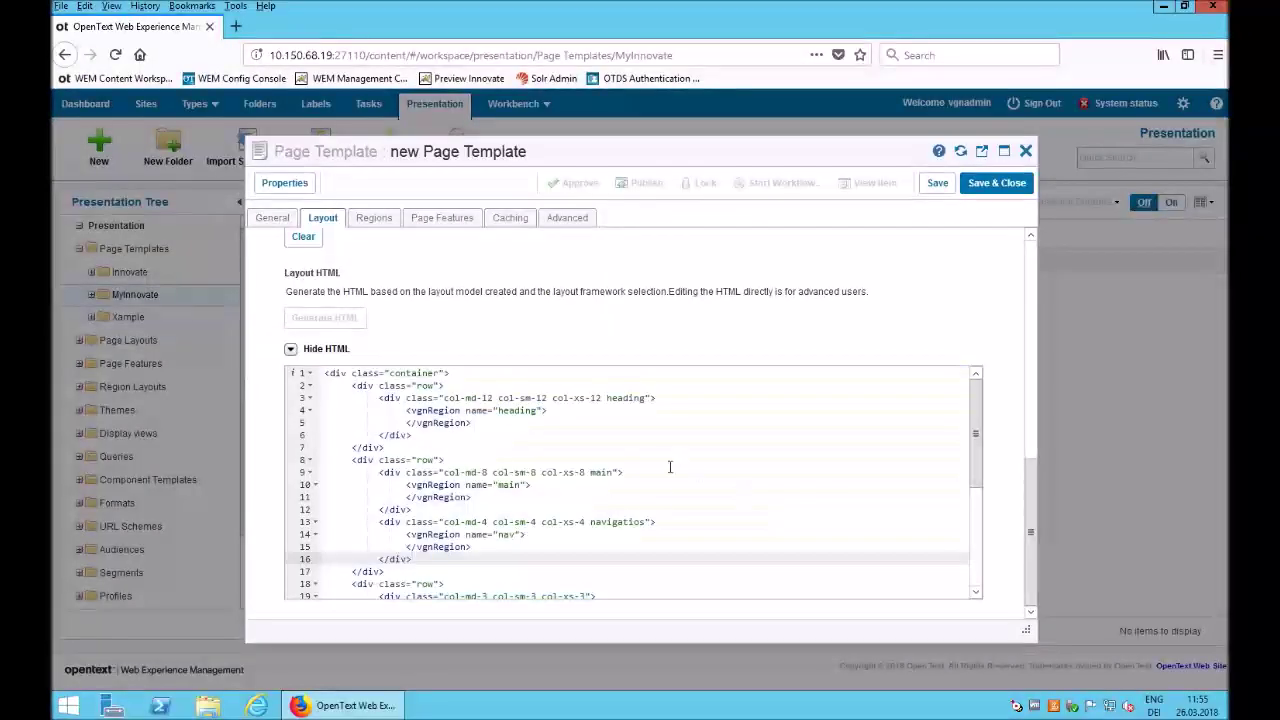
left_click(643, 521)
double_click(643, 521)
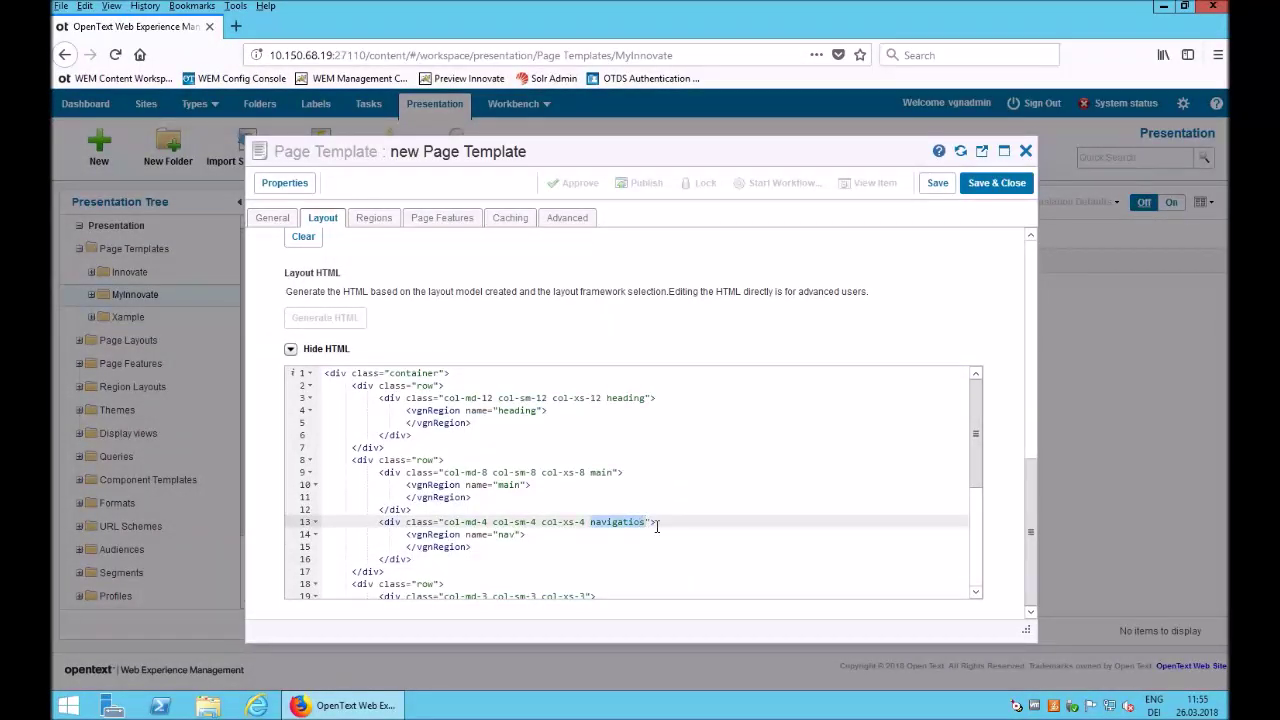
scroll(1032, 397, "up", 10)
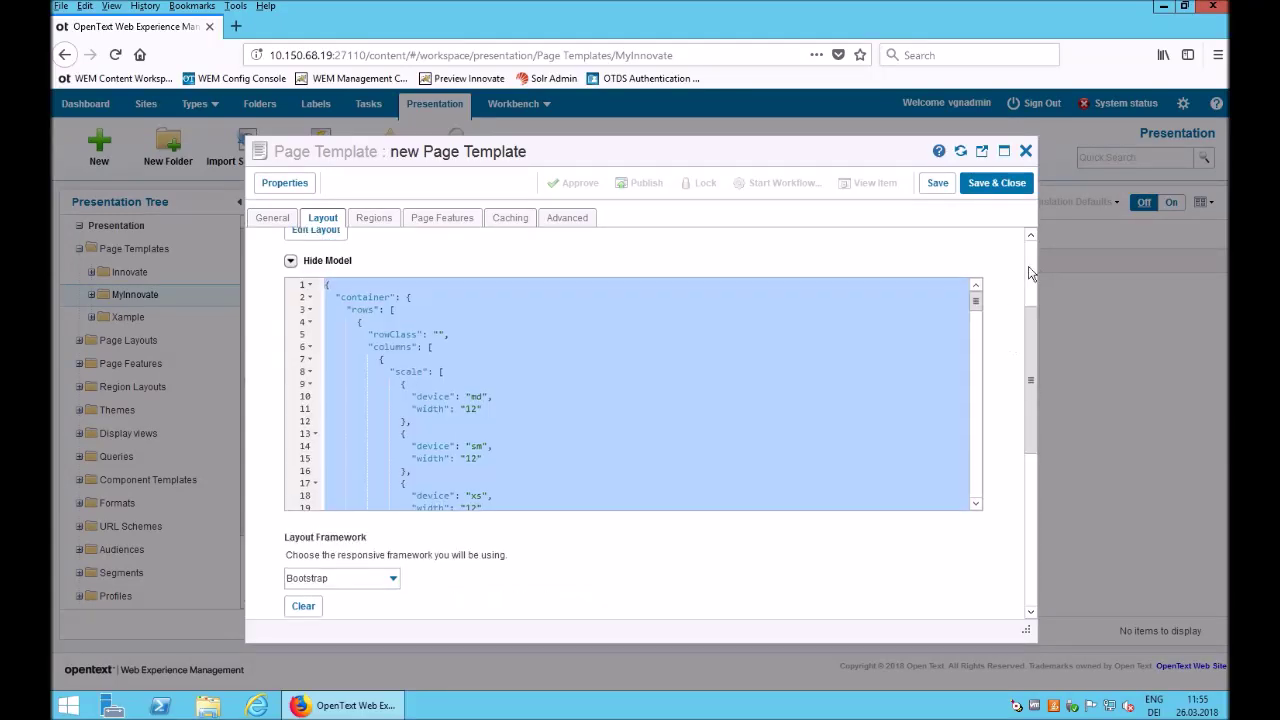
Correct the nav column's CSS class from navigatios to navigation and save the layout
left_click(325, 390)
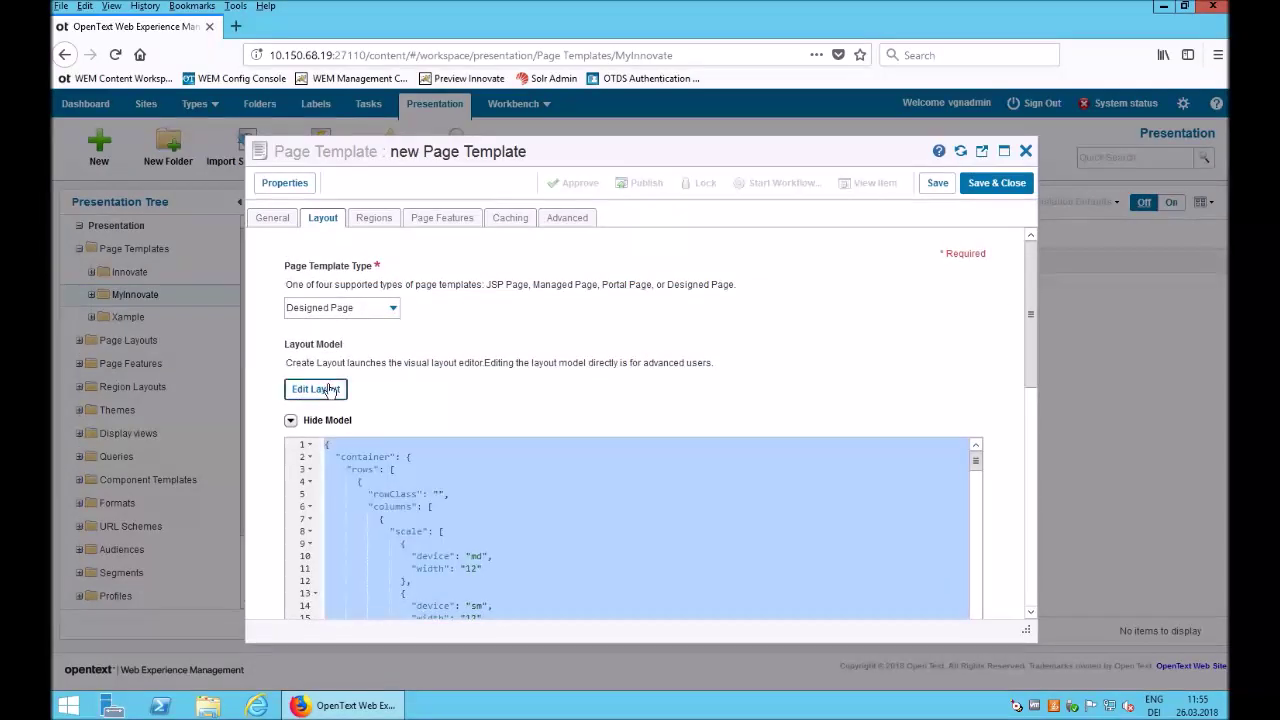
left_click(916, 360)
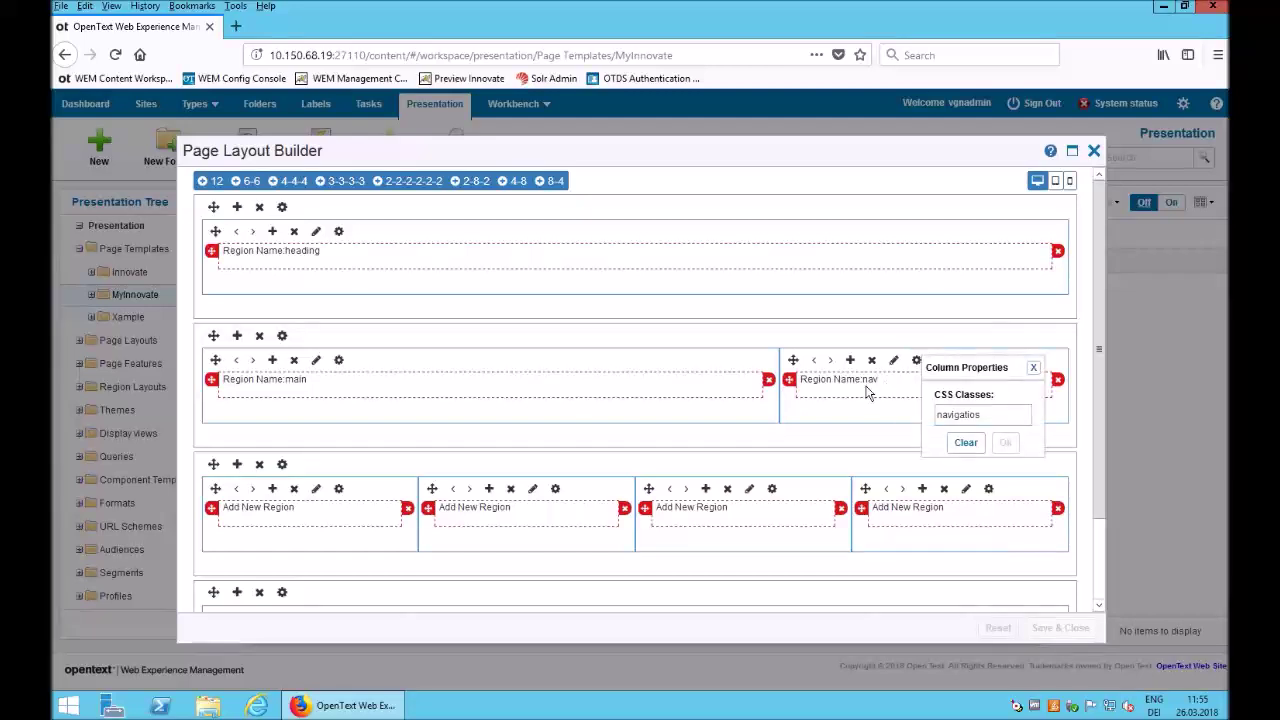
left_click(1006, 416)
key("BackSpace")
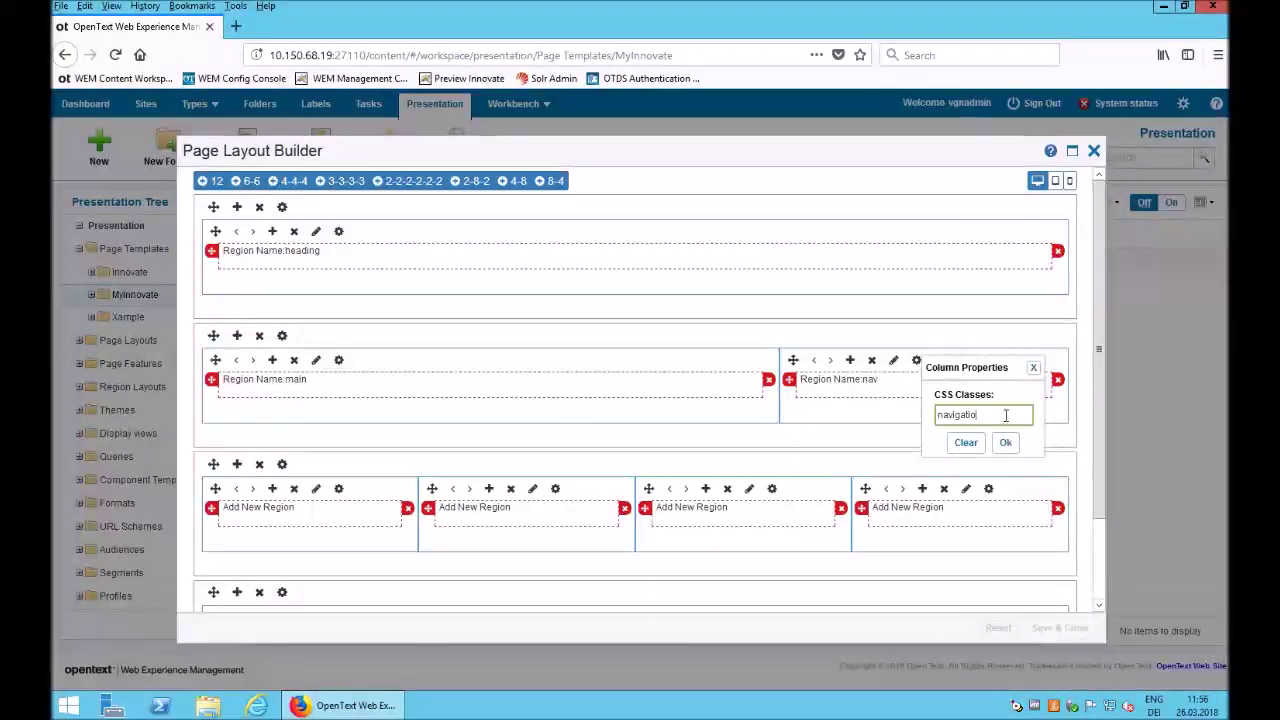
type("n")
left_click(1005, 442)
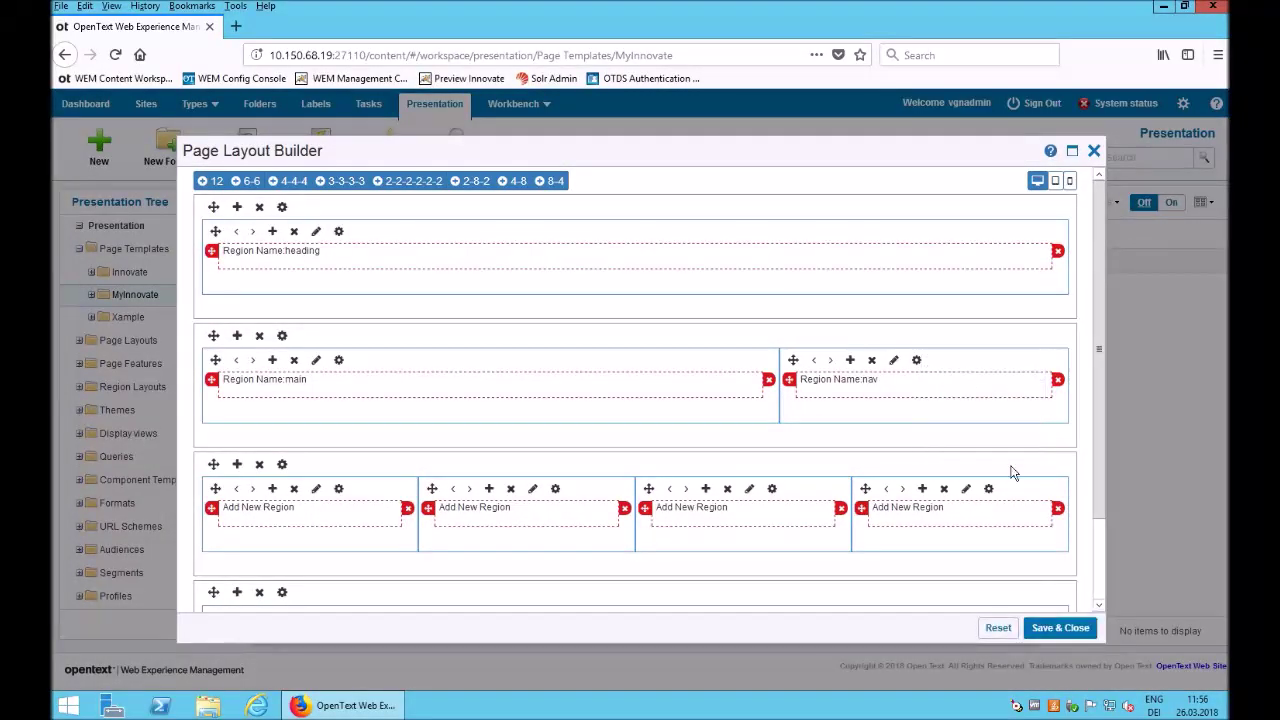
left_click(1060, 627)
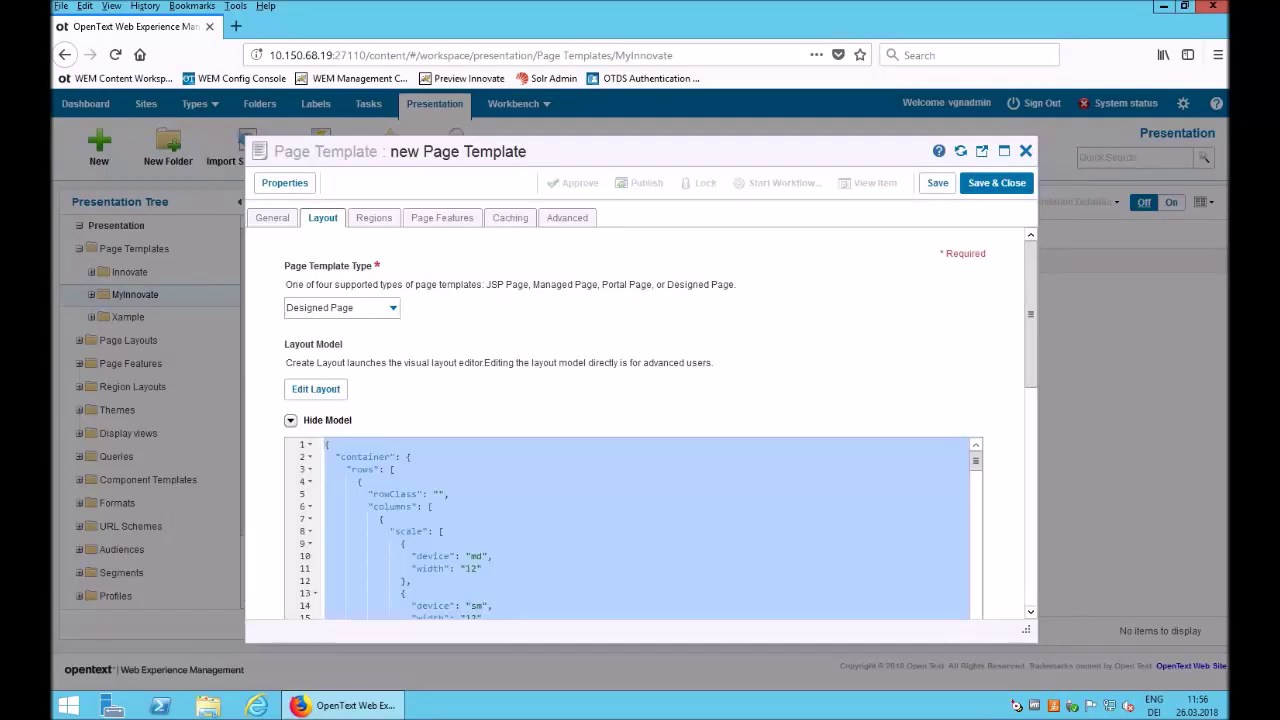
Regenerate the Bootstrap HTML and check that line 13 now reads navigation
scroll(737, 517, "down", 5)
left_click(325, 477)
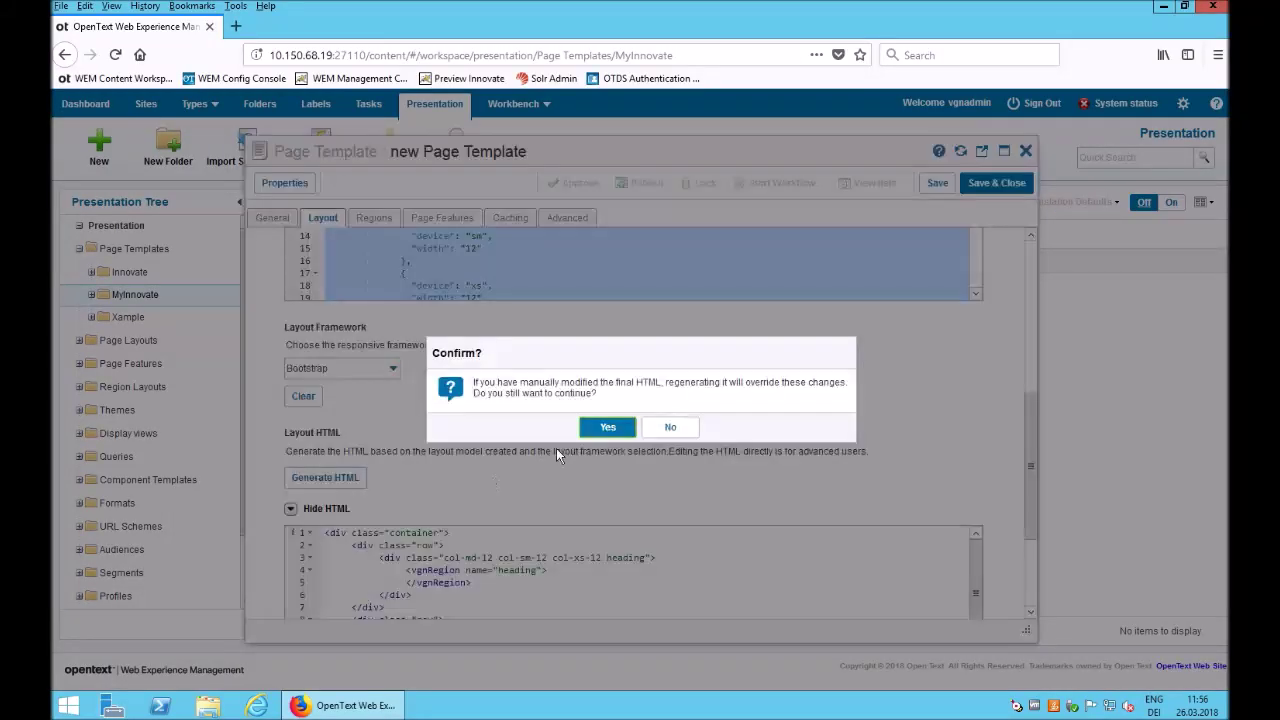
left_click(607, 428)
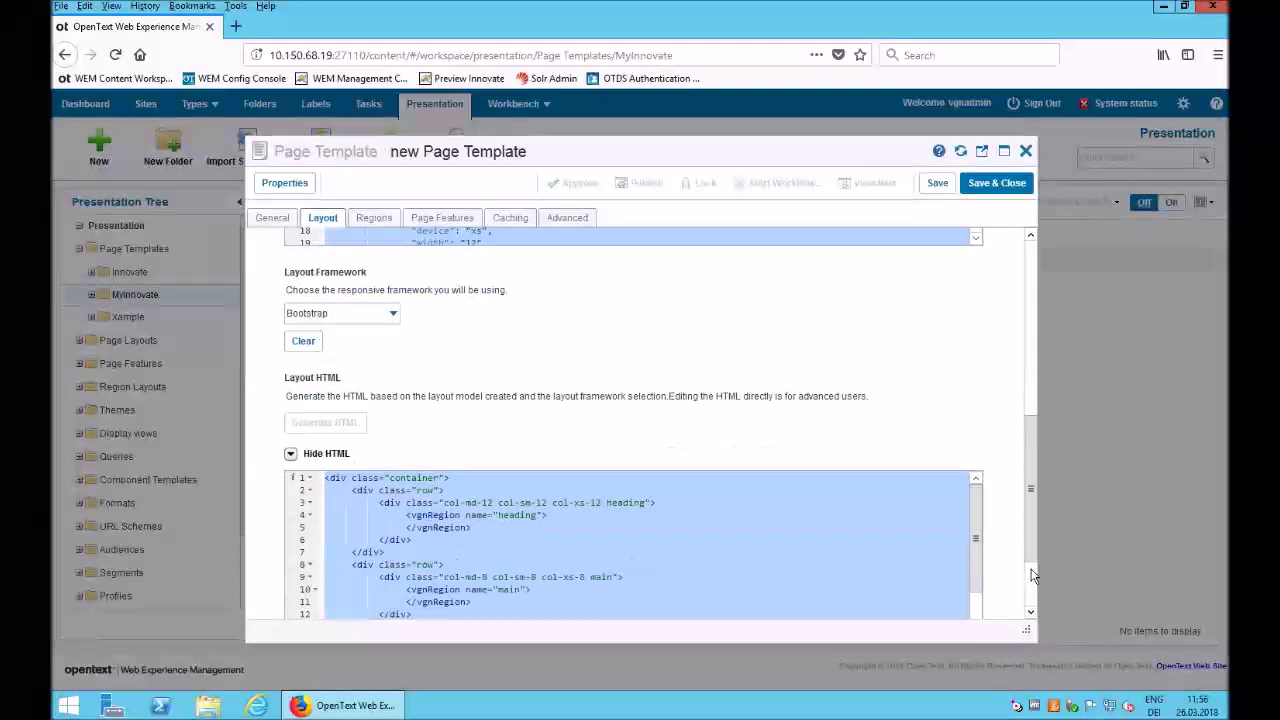
scroll(800, 523, "down", 3)
left_click(783, 524)
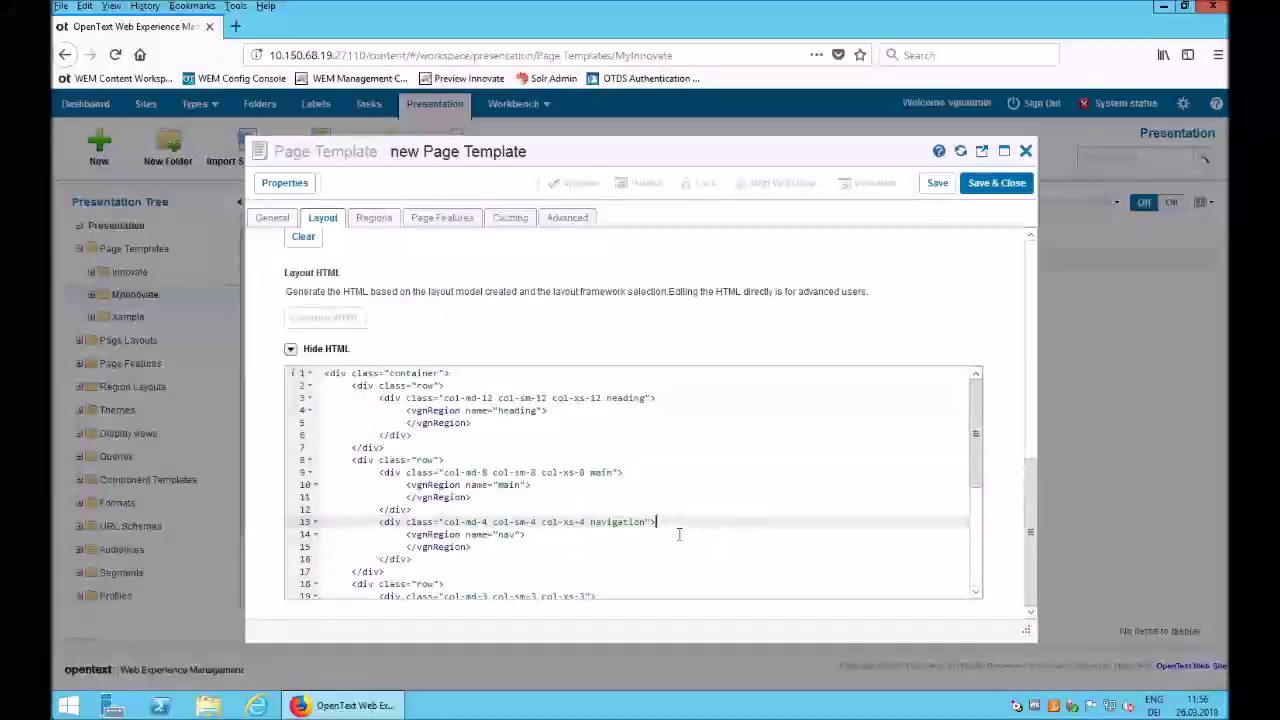